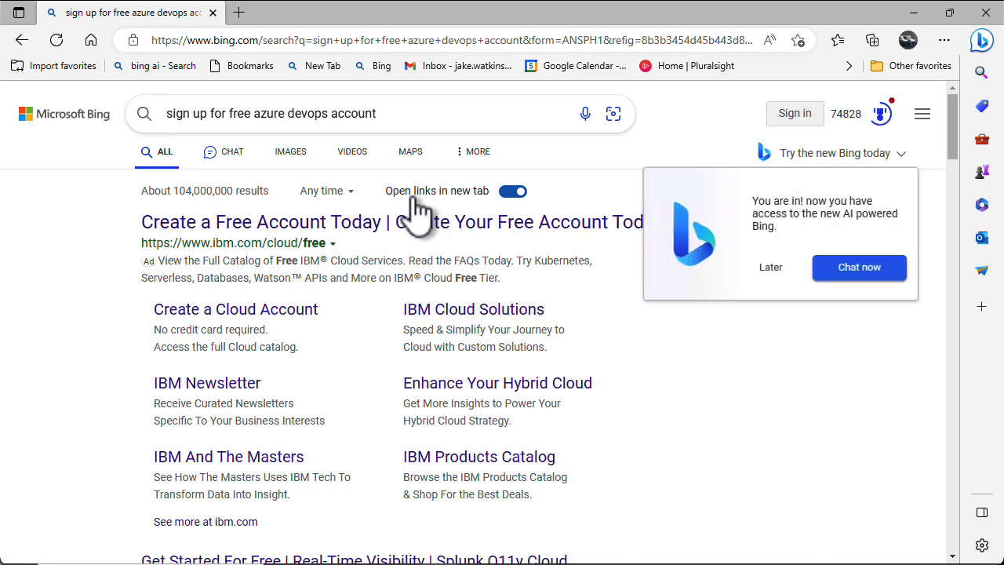
Open the Microsoft Learn 'Sign up for Azure DevOps' article from Bing's chat answer
scroll(420, 224, "down", 8)
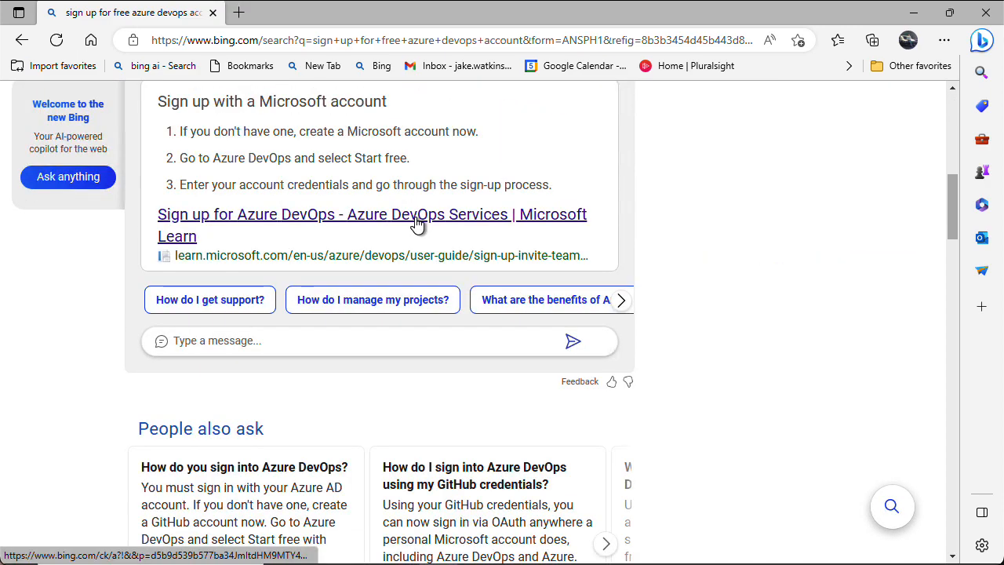
left_click(419, 227)
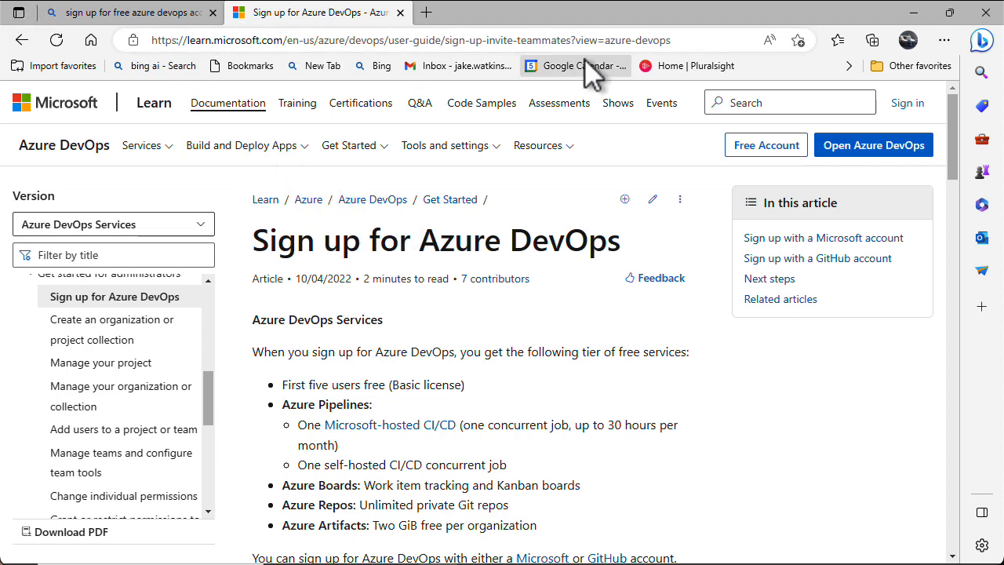
Scroll the article down to the 'Sign up with a Microsoft account' steps
scroll(459, 353, "down", 5)
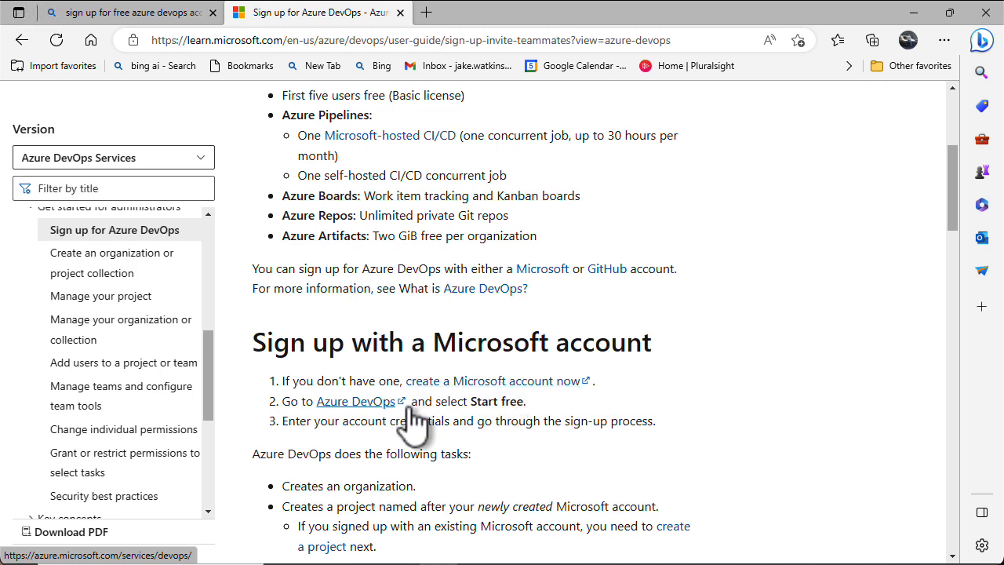
Follow the Azure DevOps link to the product page and choose Start free
left_click(380, 403)
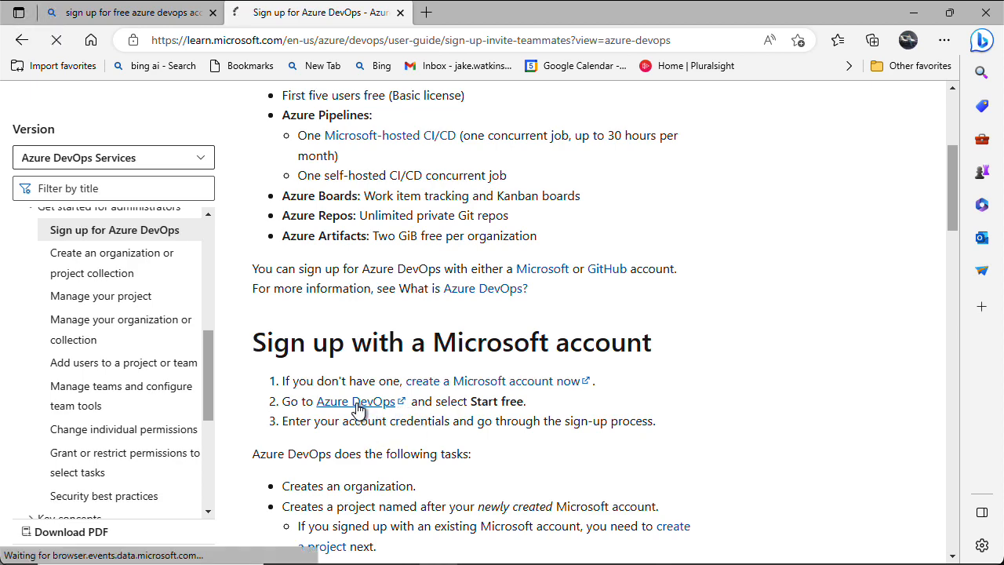
scroll(357, 407, "down", 1)
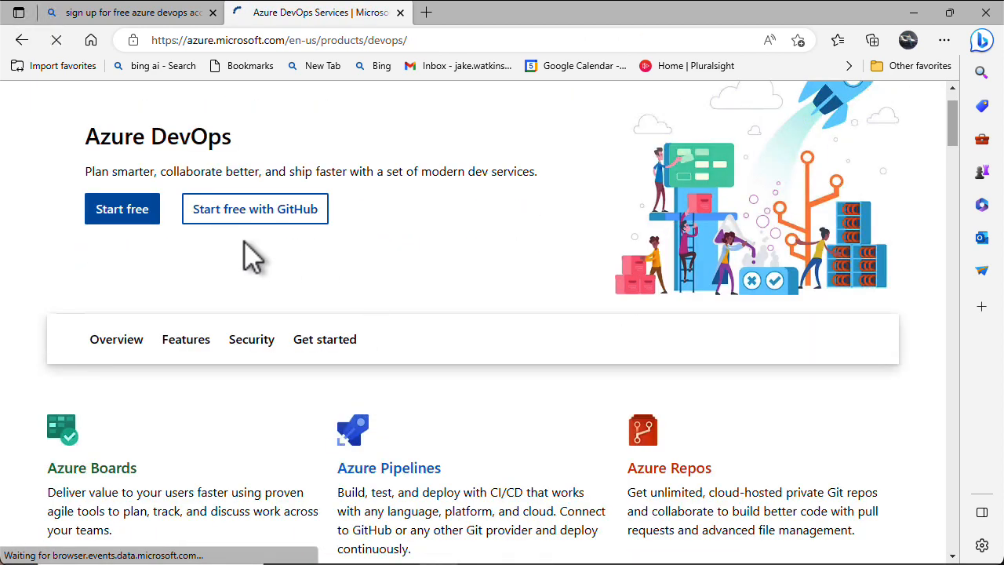
left_click(115, 219)
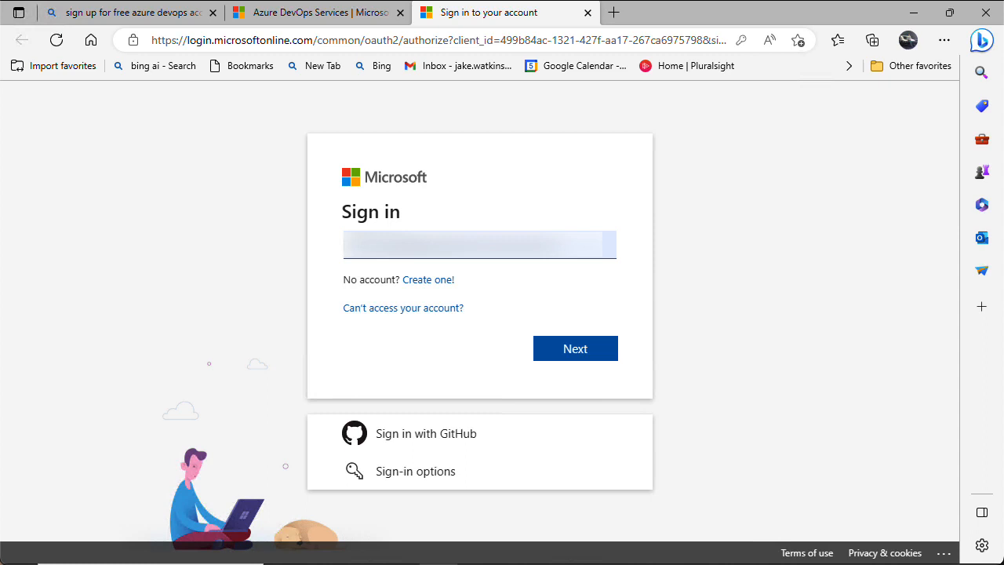
Switch back to the Azure DevOps Services product page tab
left_click(329, 13)
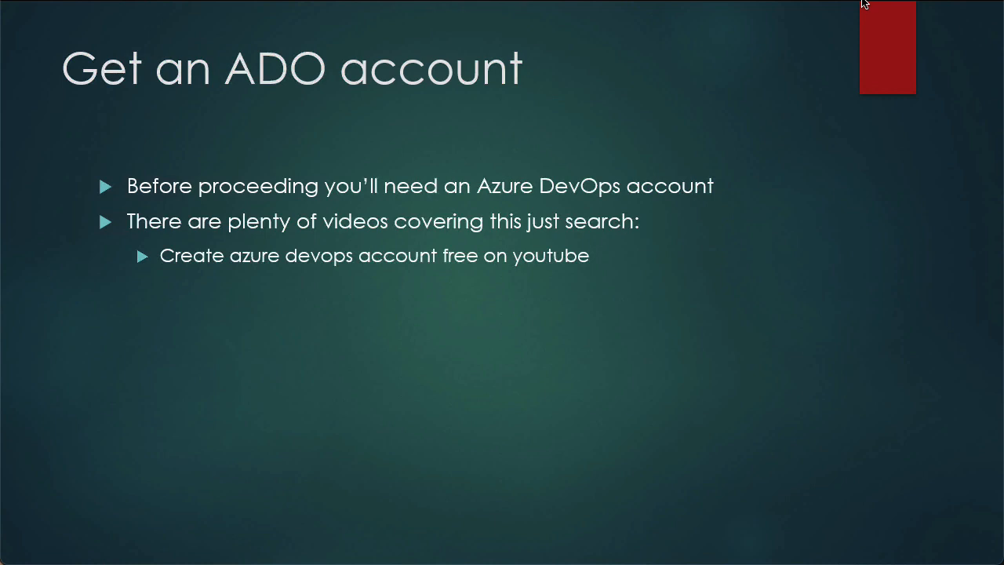
Advance the slideshow to the Setting up the Repo slide
key("Right")
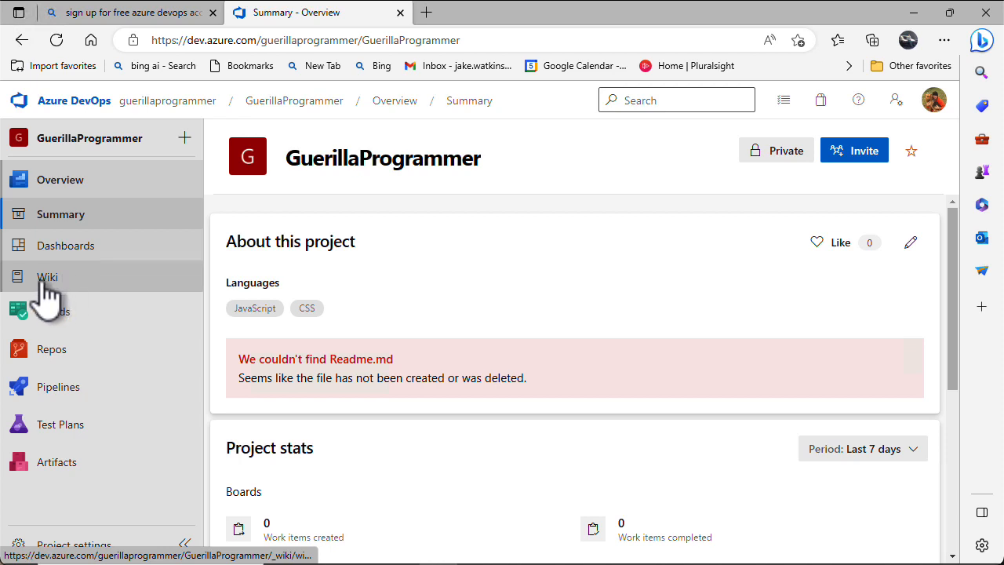
View the Boards work items and team board, then the YamlDemo repository files
mouse_move(56, 322)
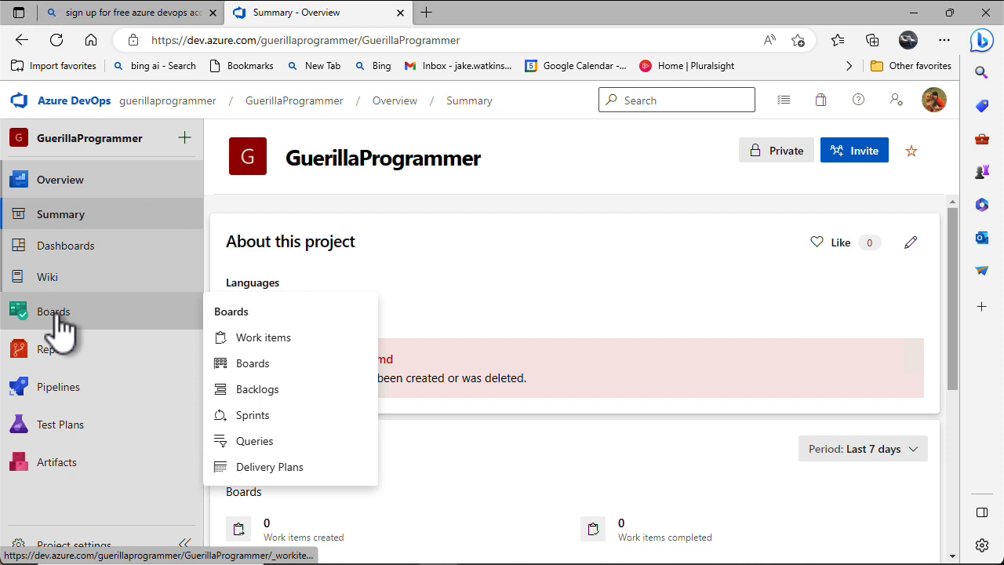
left_click(55, 318)
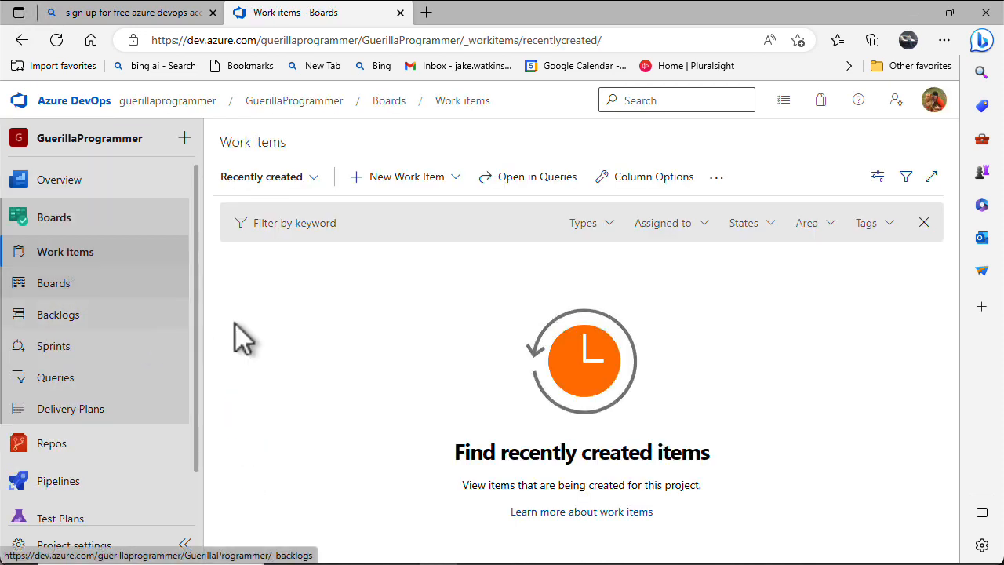
left_click(55, 286)
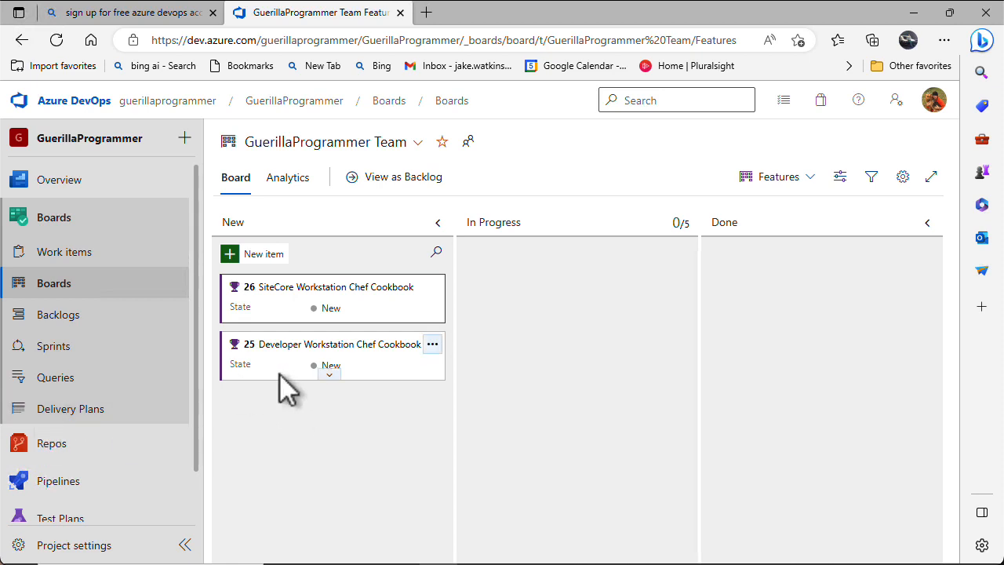
left_click(43, 461)
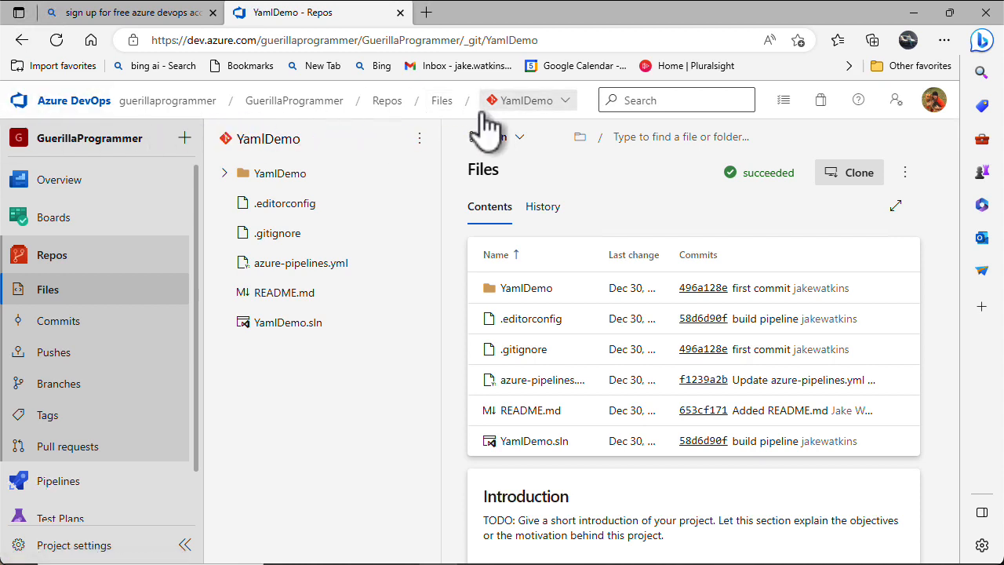
Start a new repository from the repository list and name it test-repo
left_click(567, 102)
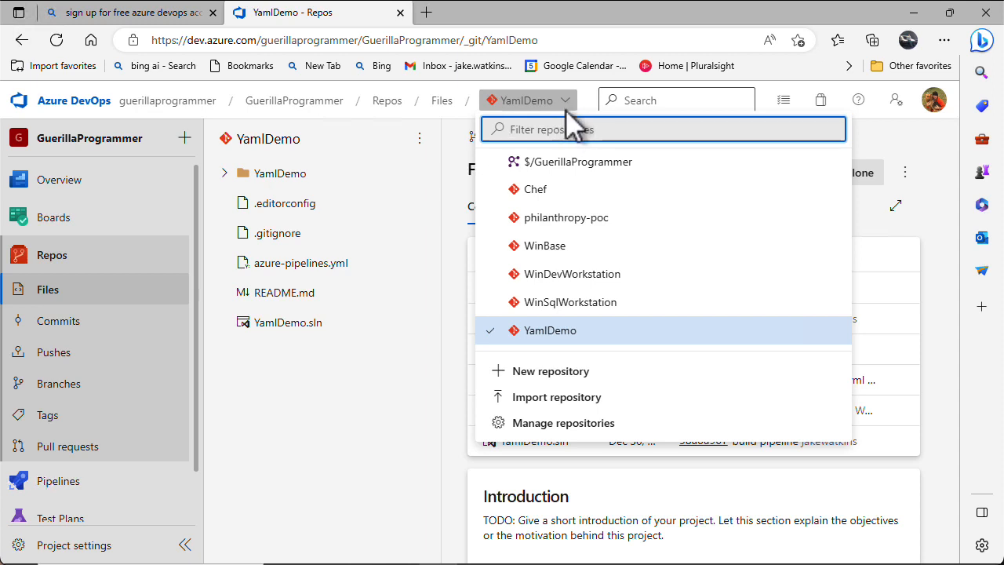
left_click(563, 378)
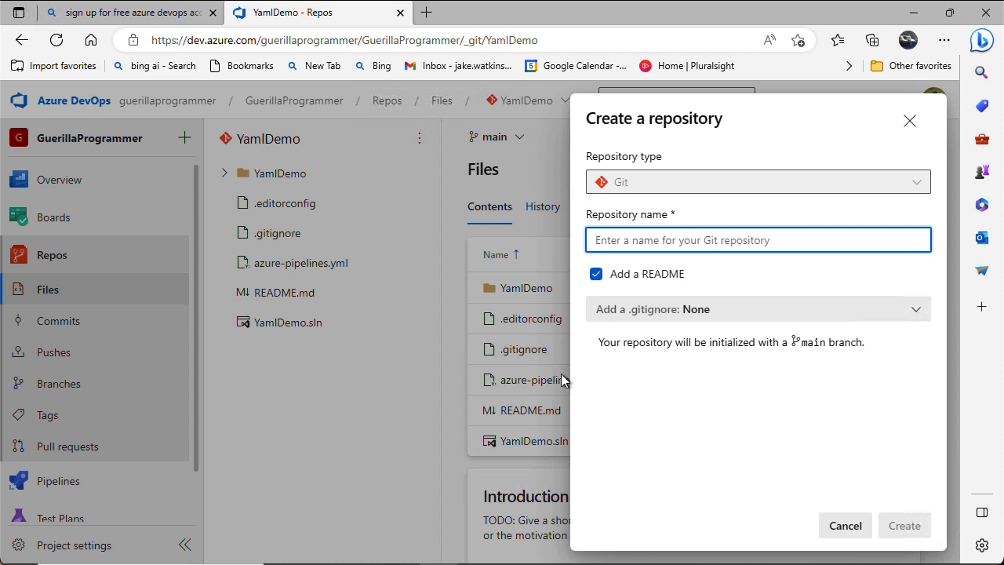
type("te")
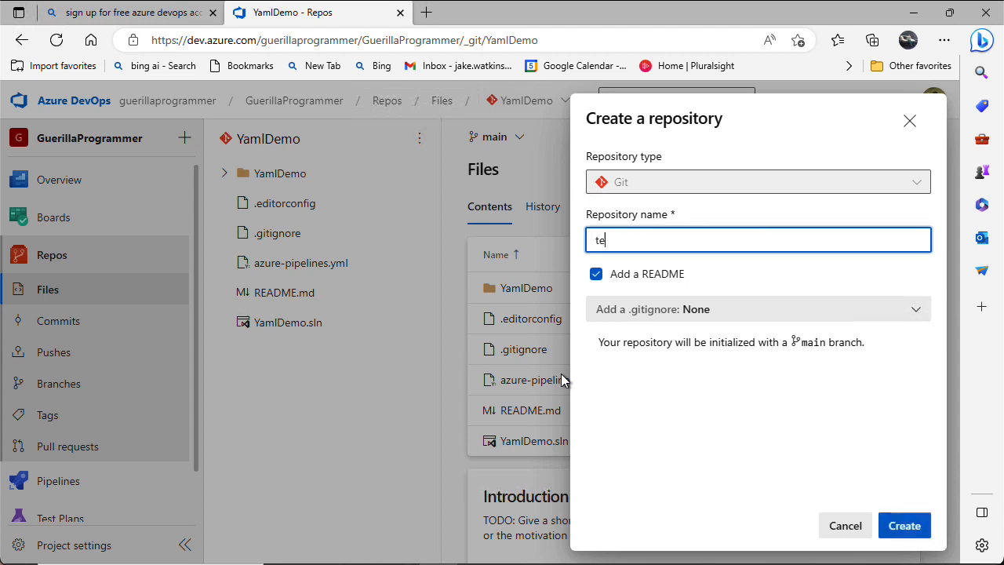
type("st-repo")
Leave .gitignore as None, keep Add a README ticked, and create the repository
left_click(924, 315)
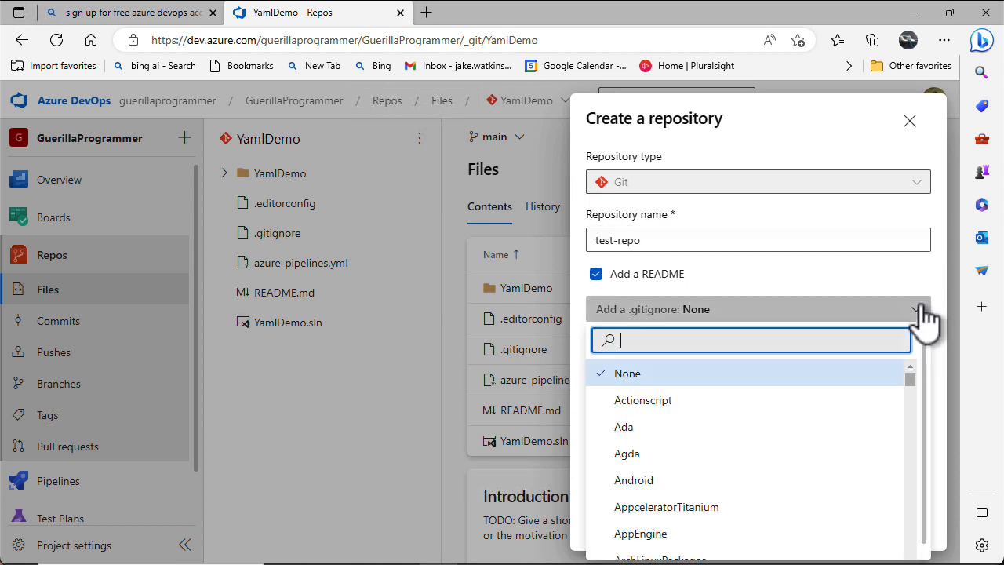
scroll(845, 412, "down", 2)
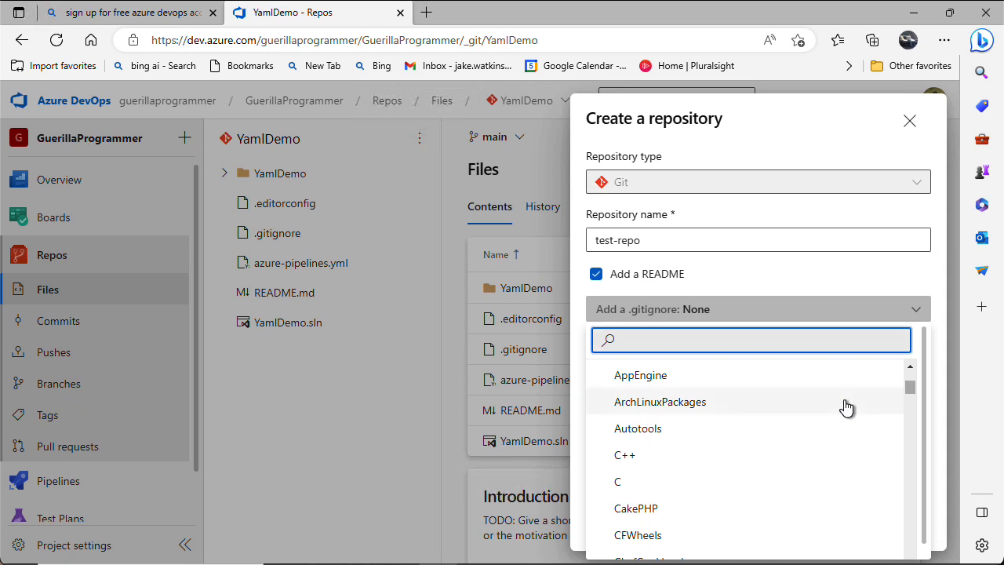
scroll(845, 407, "down", 7)
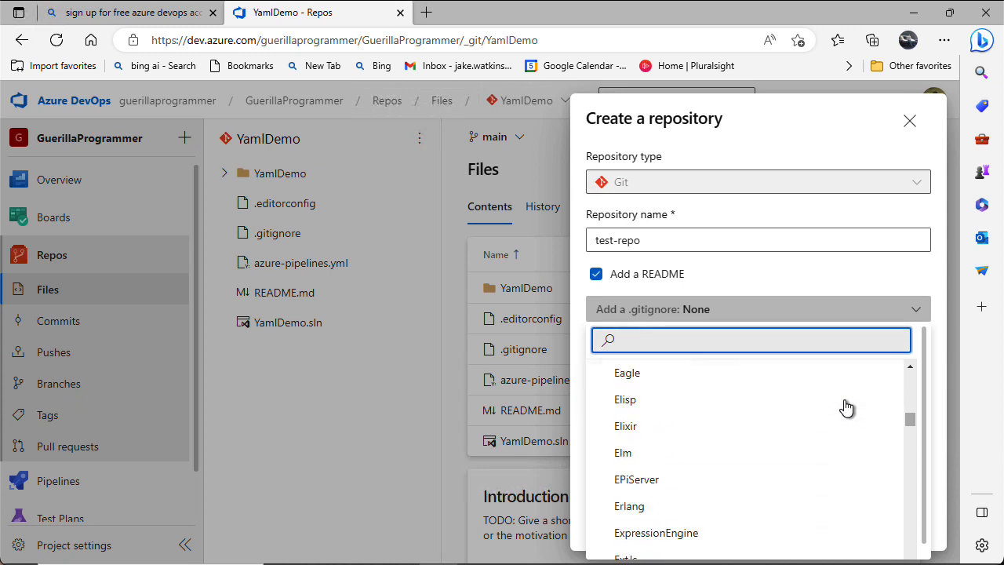
scroll(845, 408, "down", 8)
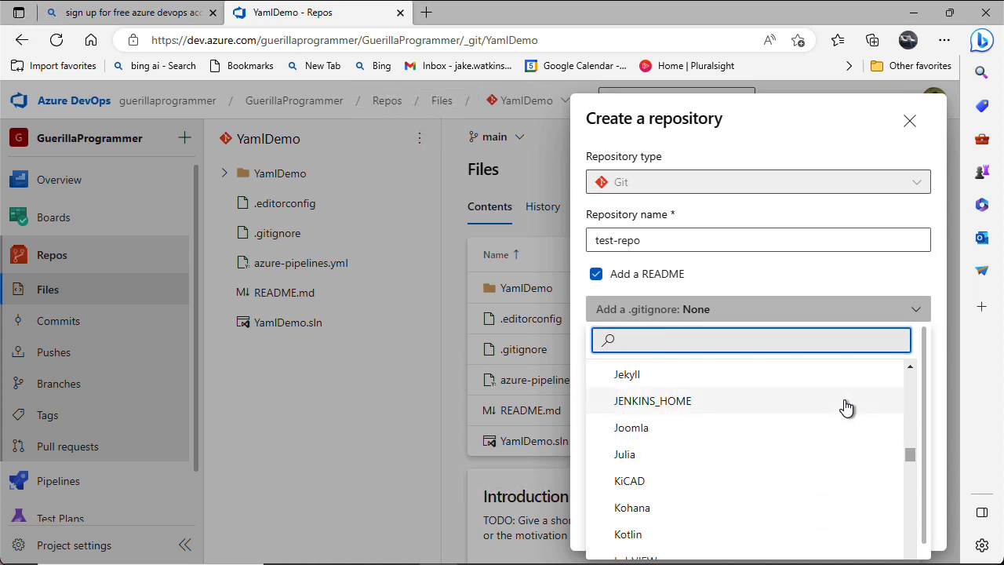
scroll(845, 407, "down", 8)
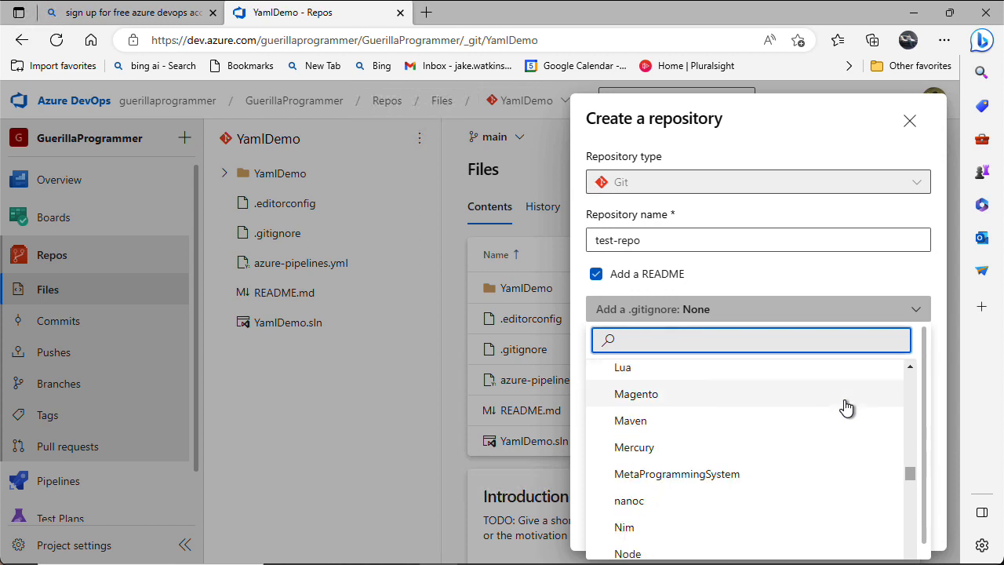
scroll(846, 407, "up", 9)
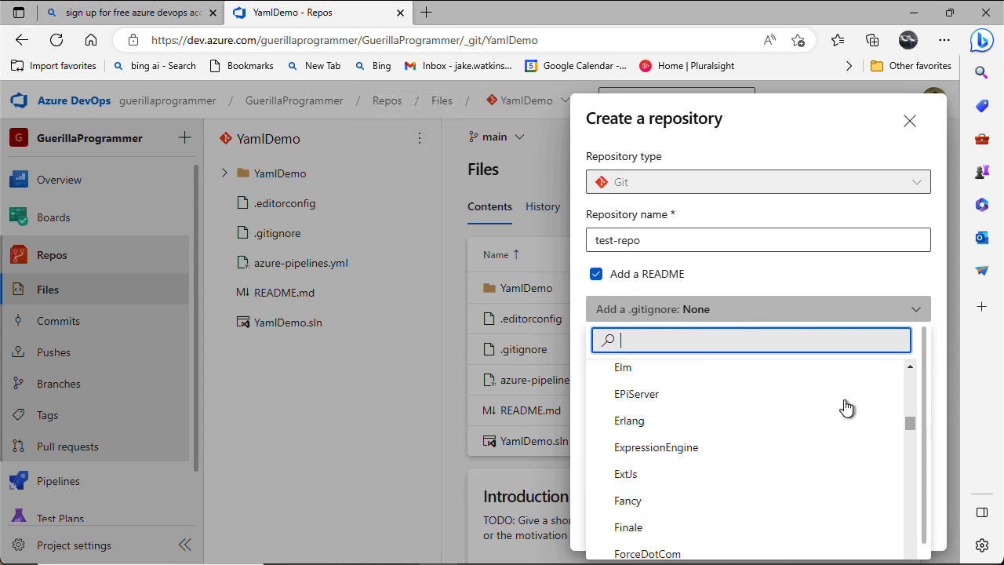
scroll(846, 407, "up", 5)
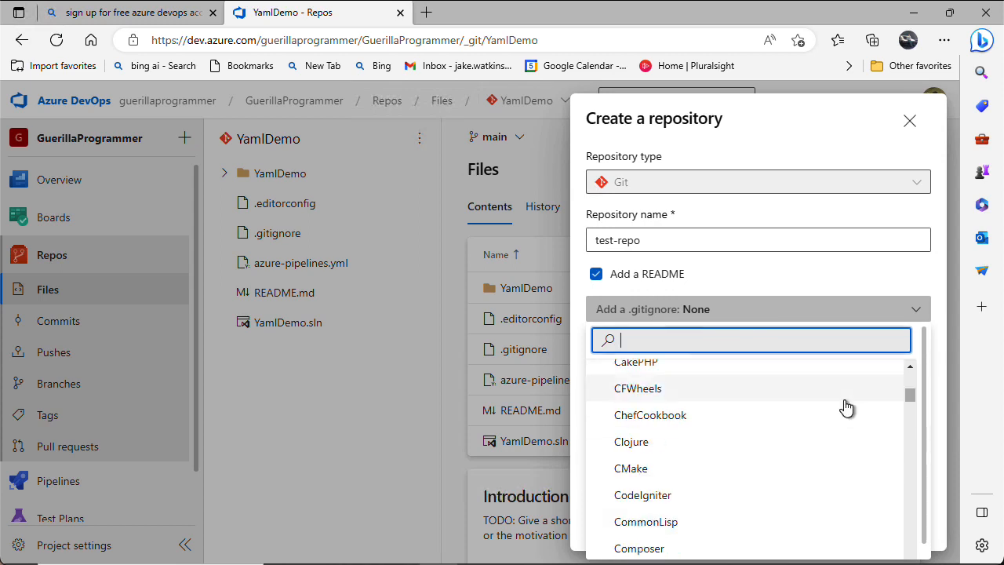
scroll(846, 407, "down", 2)
scroll(846, 407, "down", 2)
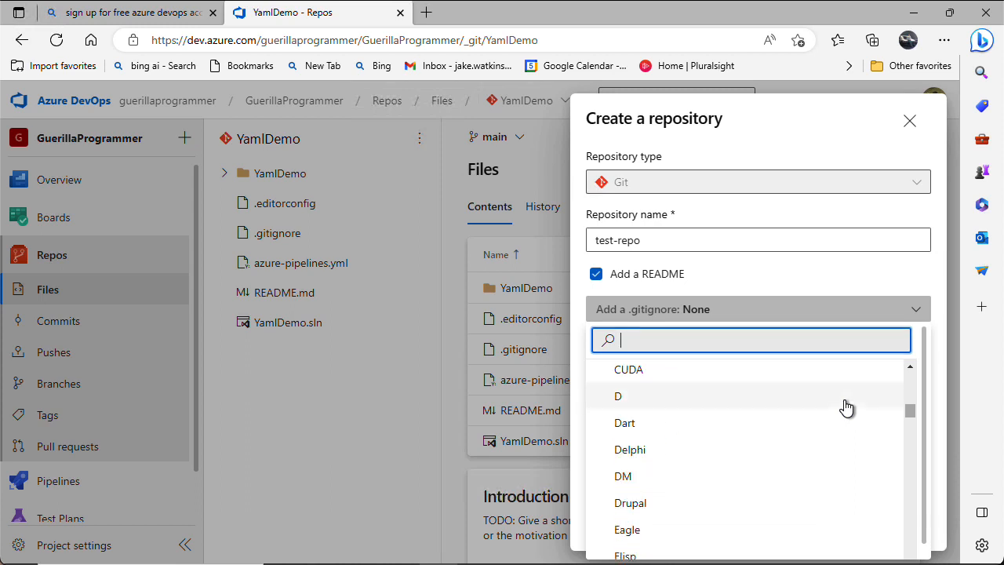
left_click(822, 274)
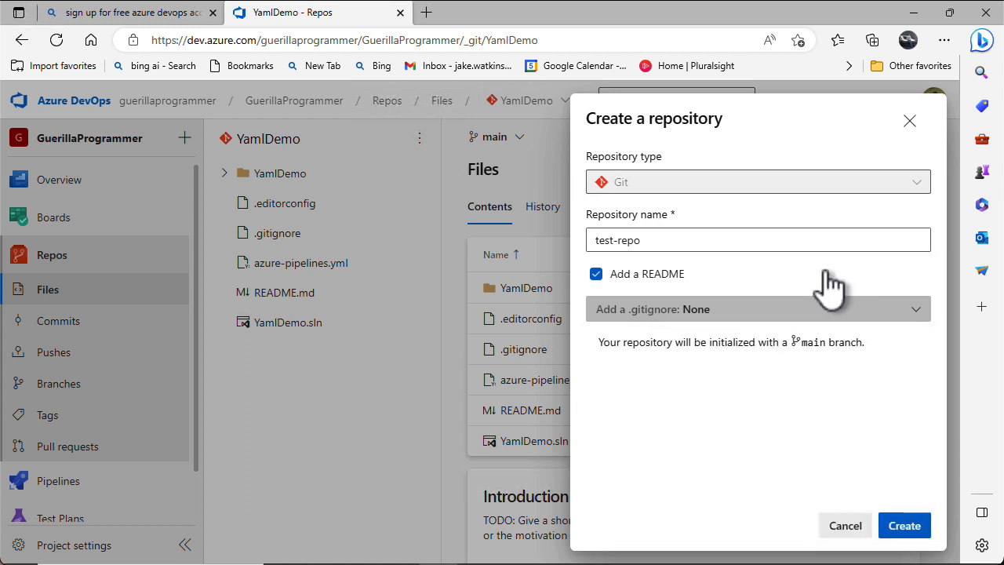
left_click(822, 273)
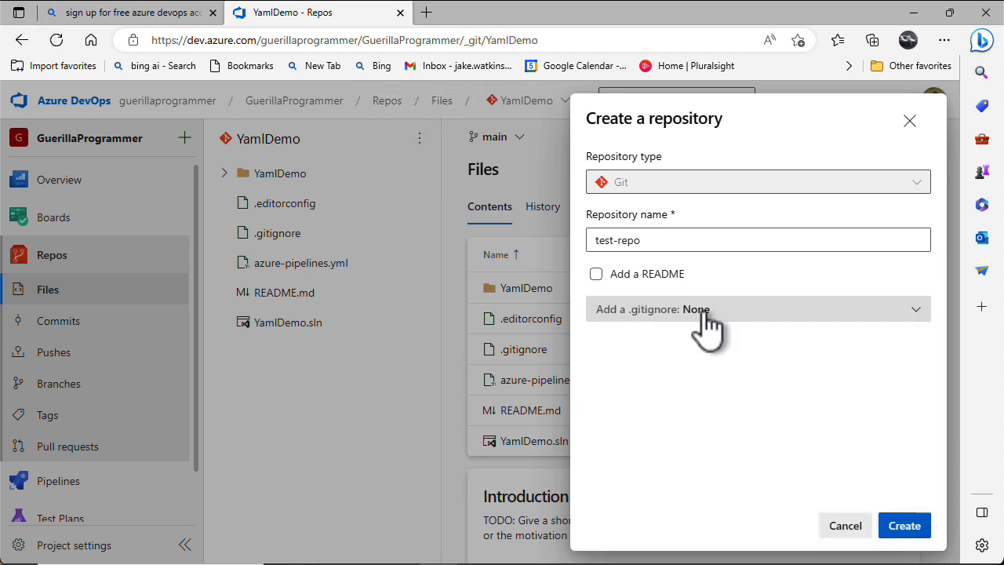
left_click(599, 276)
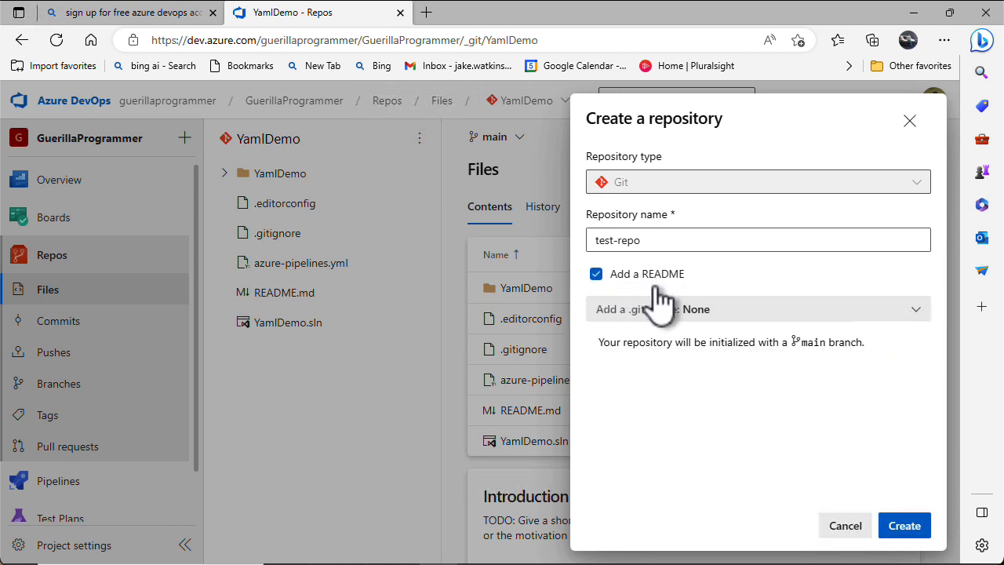
left_click(918, 527)
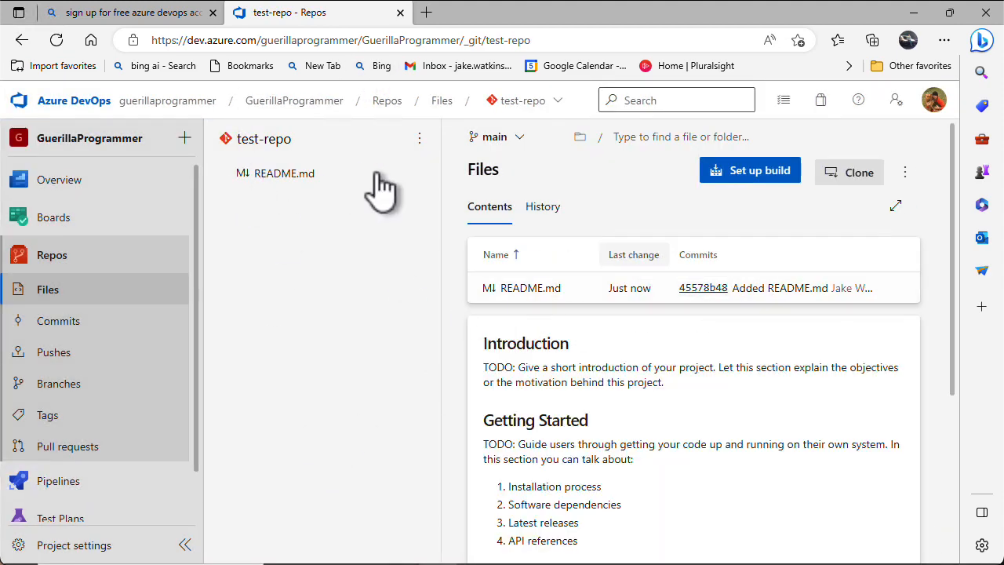
Open README.md for editing with the cursor below the # Introduction heading
left_click(530, 288)
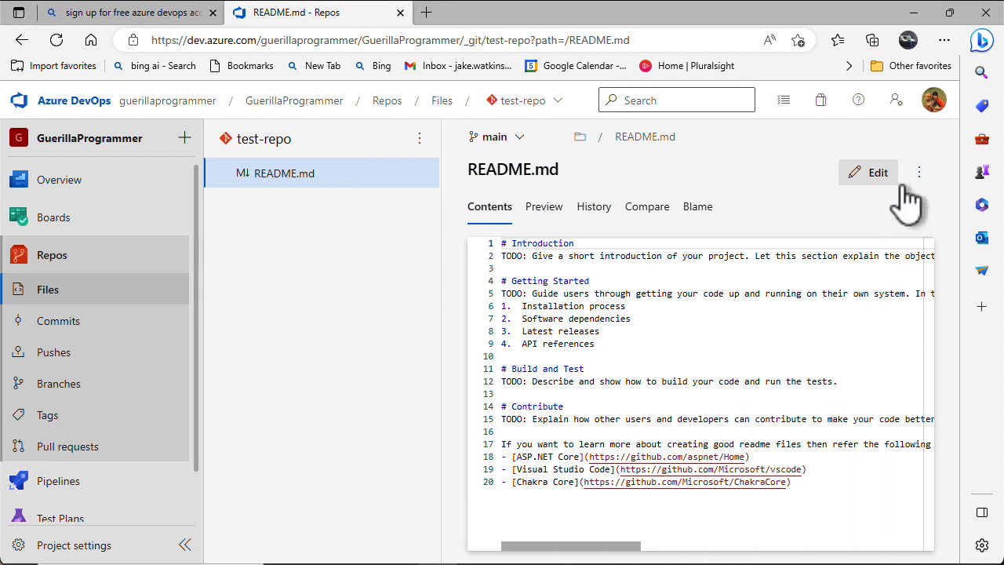
left_click(878, 175)
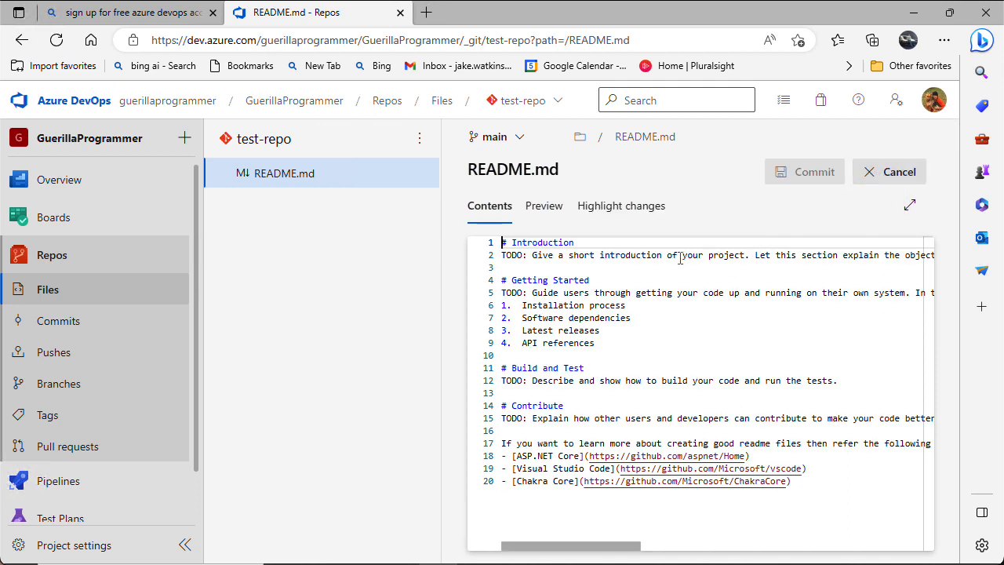
key("Down")
key("Up")
key("Down")
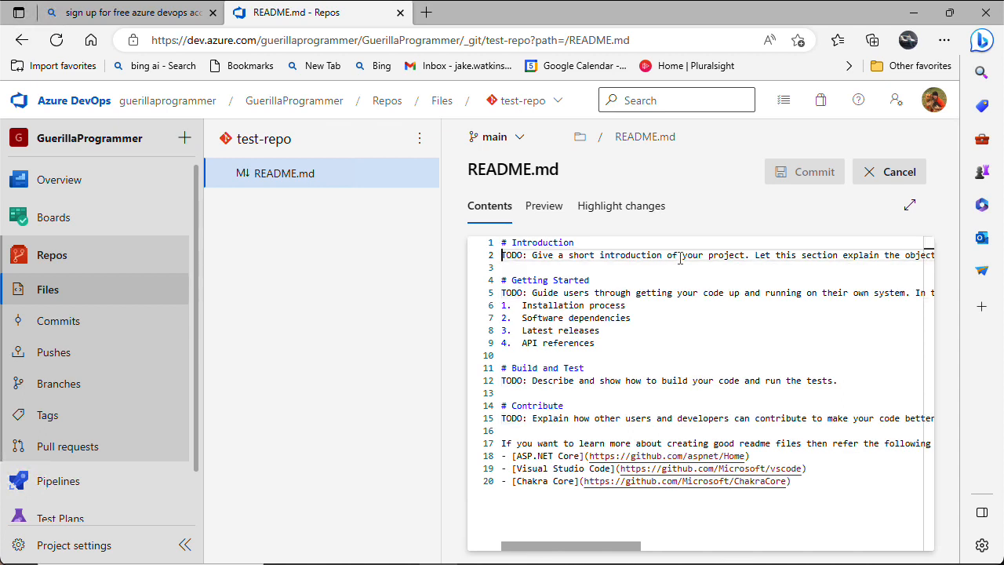
Replace the template text under the heading with 'Test repo - under construction'
key("shift+Down")
key("shift+Up")
key("shift+Down")
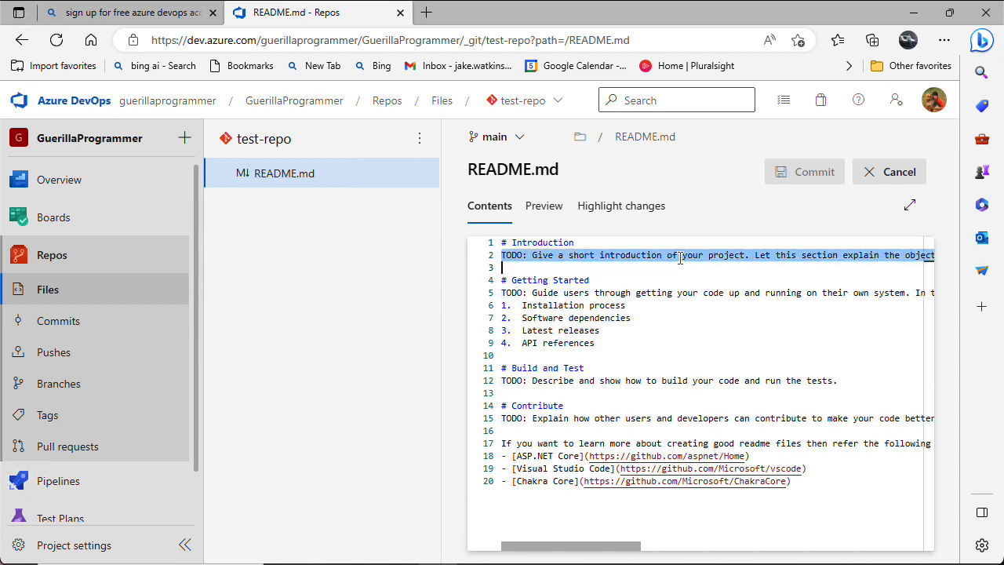
key("shift+Down")
key("shift+Down")
key("shift+Down")
key("shift+Down")
key("shift+Down")
key("shift+Down")
key("shift+Down")
key("shift+Down")
key("shift+Down")
key("shift+Down")
key("shift+Down")
key("shift+Down")
key("shift+Down")
key("shift+Down")
key("shift+Down")
key("shift+Down")
key("shift+Down")
key("shift+Down")
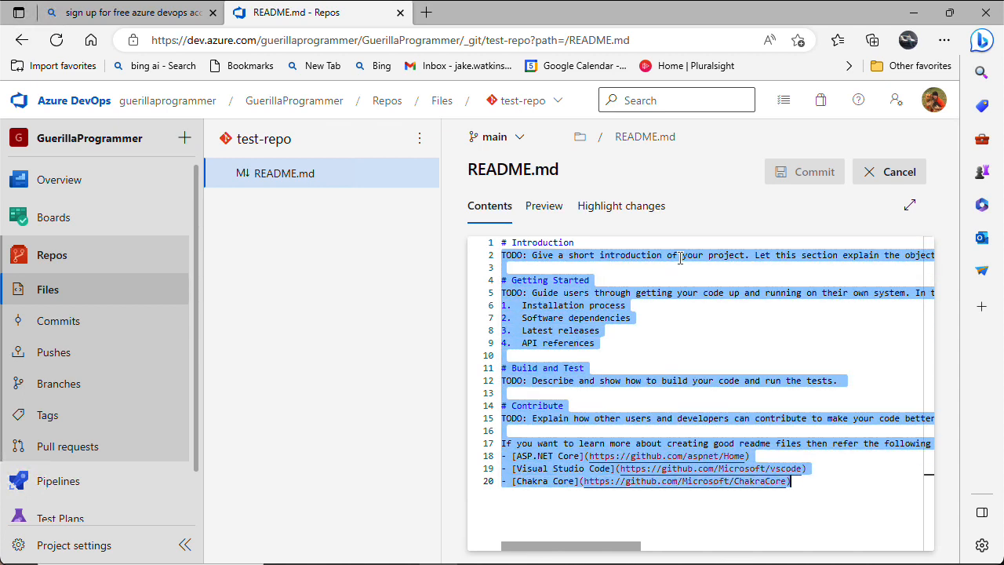
key("Delete")
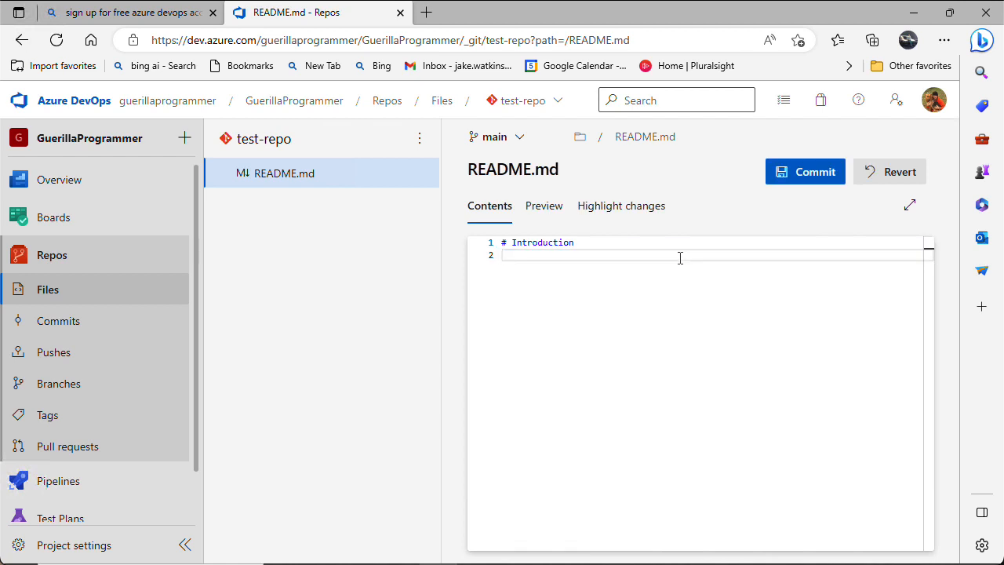
type("Test repo")
type("- iu")
type("nder constr")
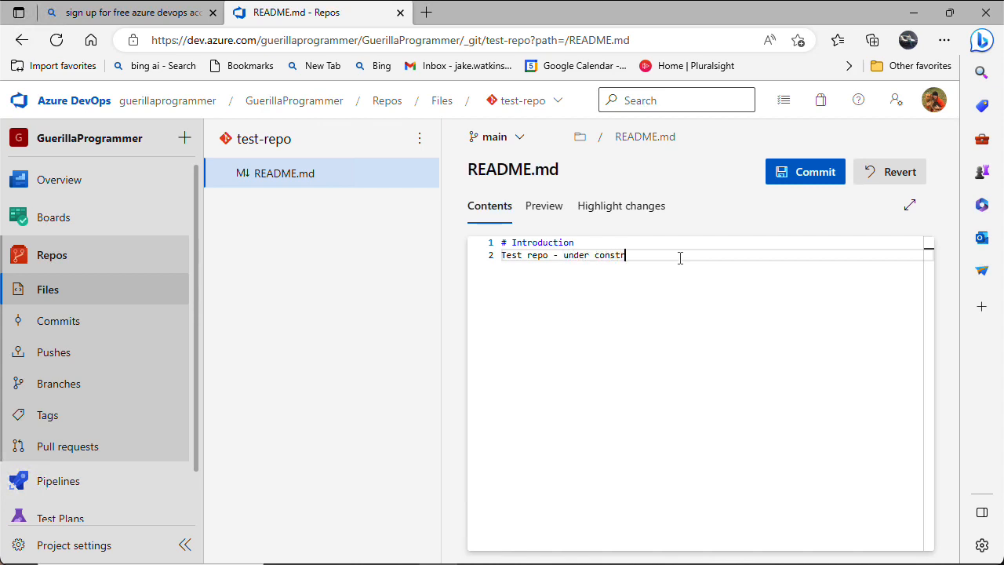
type("uction")
key("Return")
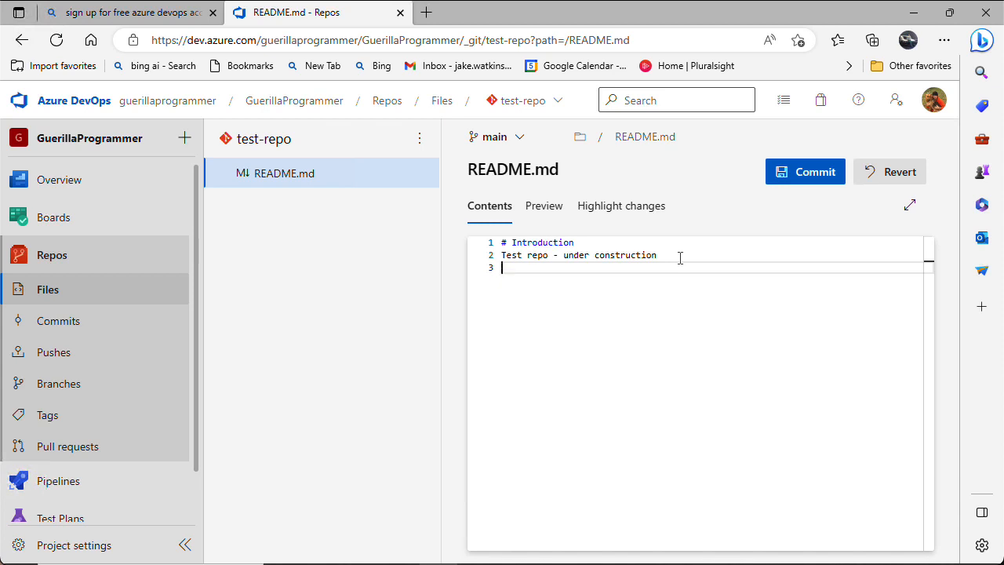
Commit the README.md change to main with the comment 'Updated README.md'
left_click(793, 184)
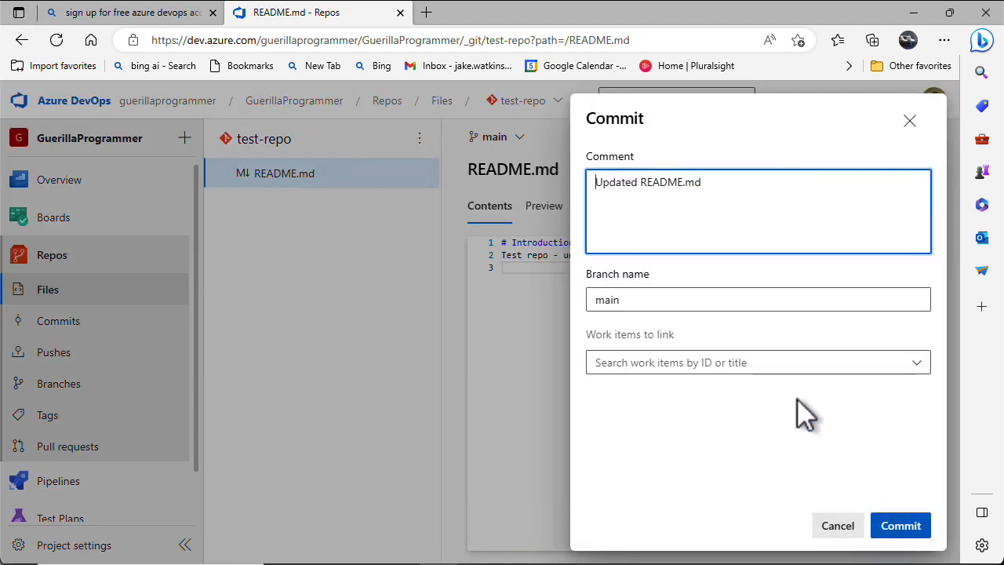
type("test")
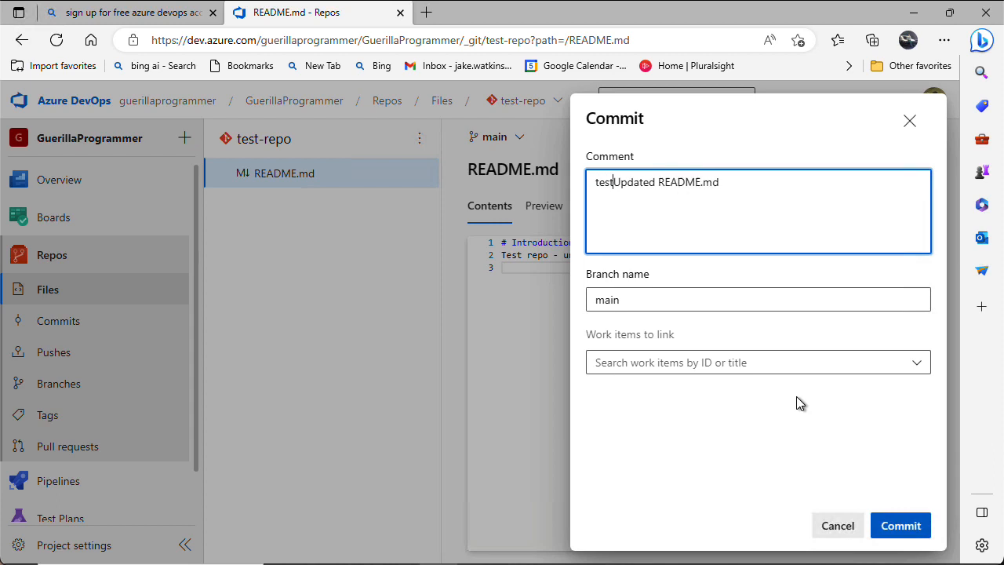
key("BackSpace")
key("BackSpace")
key("BackSpace")
key("BackSpace")
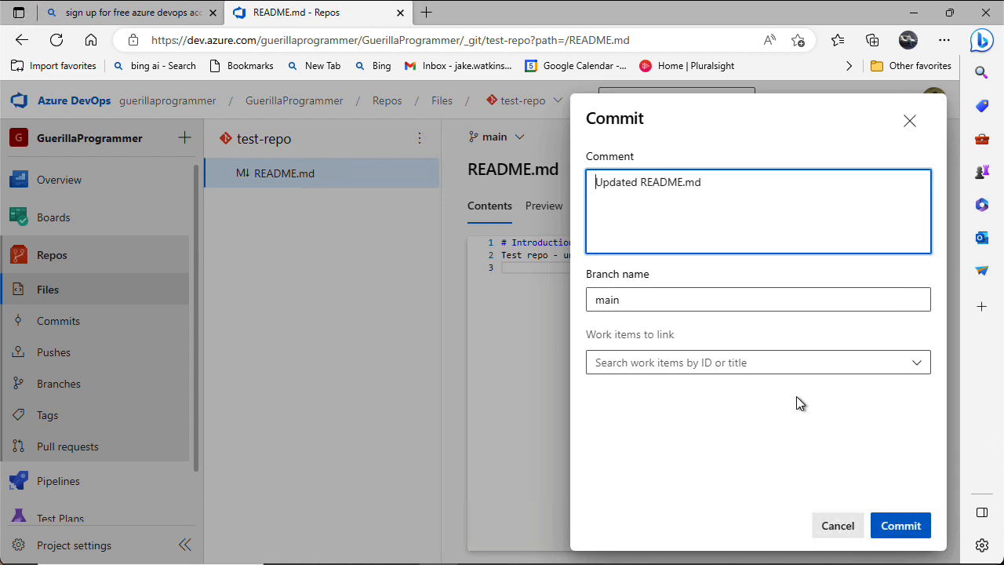
left_click(805, 181)
left_click(900, 526)
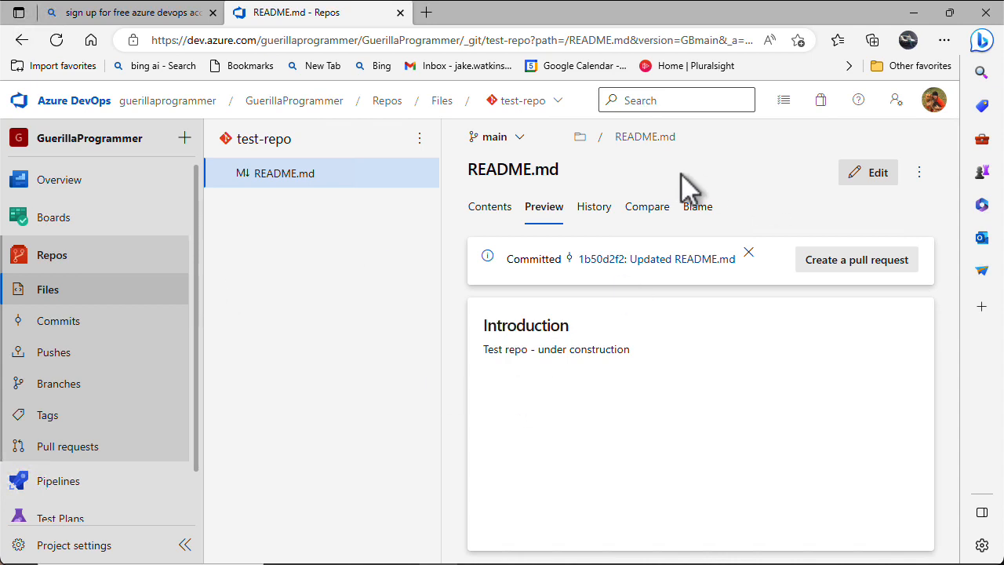
Create a new file named .gitignore from the test-repo actions menu
left_click(418, 138)
mouse_move(411, 235)
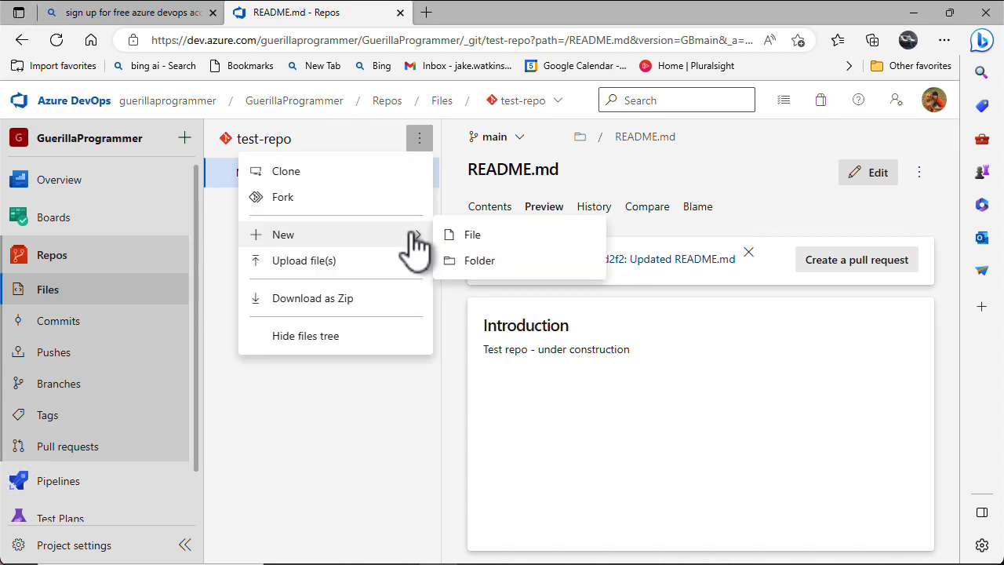
left_click(473, 237)
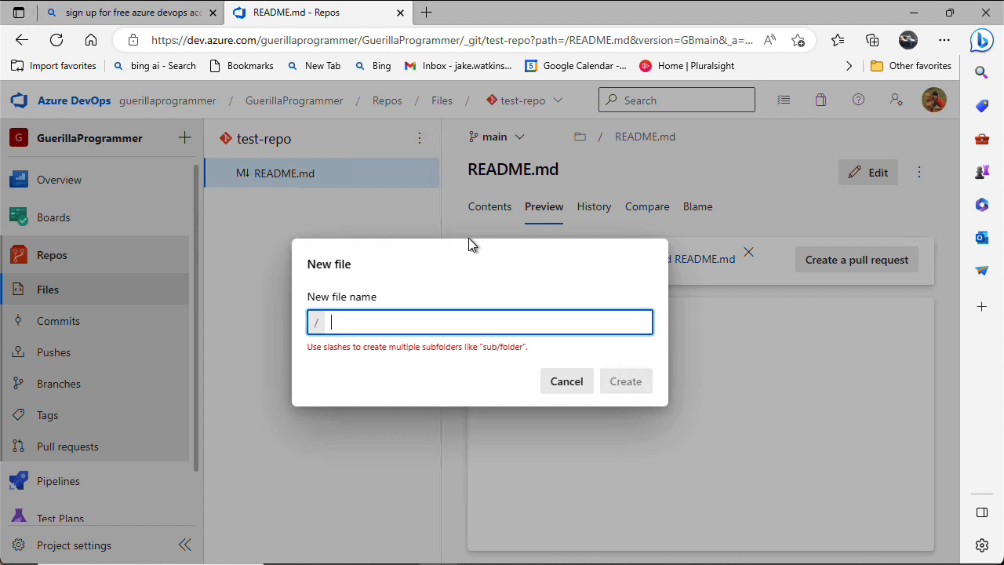
key("shift+F10")
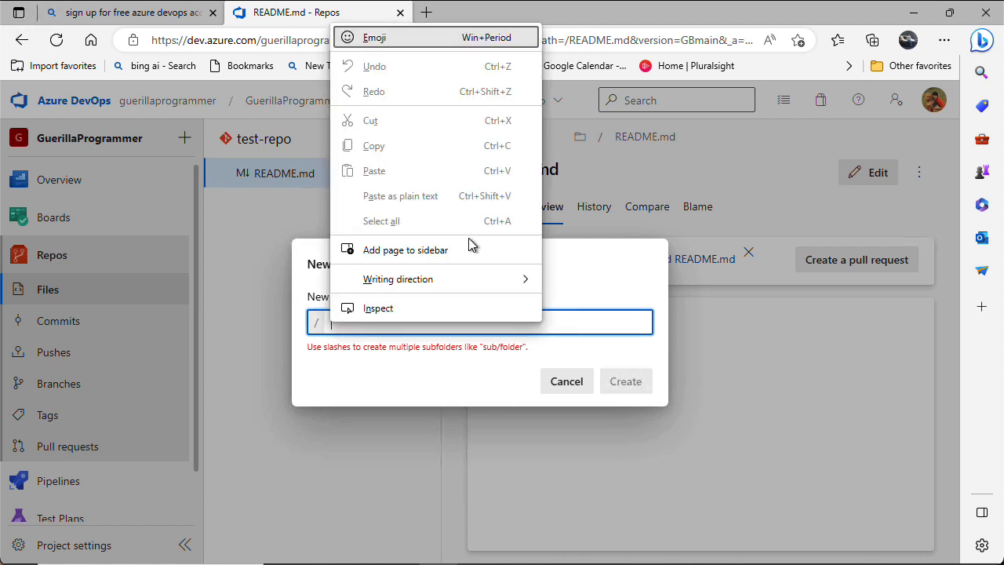
left_click(573, 332)
type(".gi")
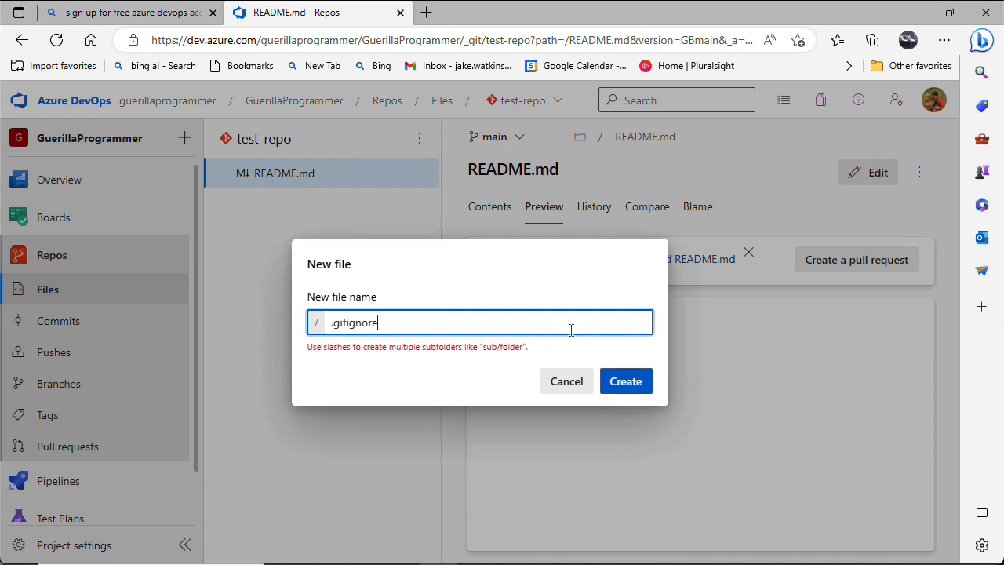
type("tignore")
left_click(624, 383)
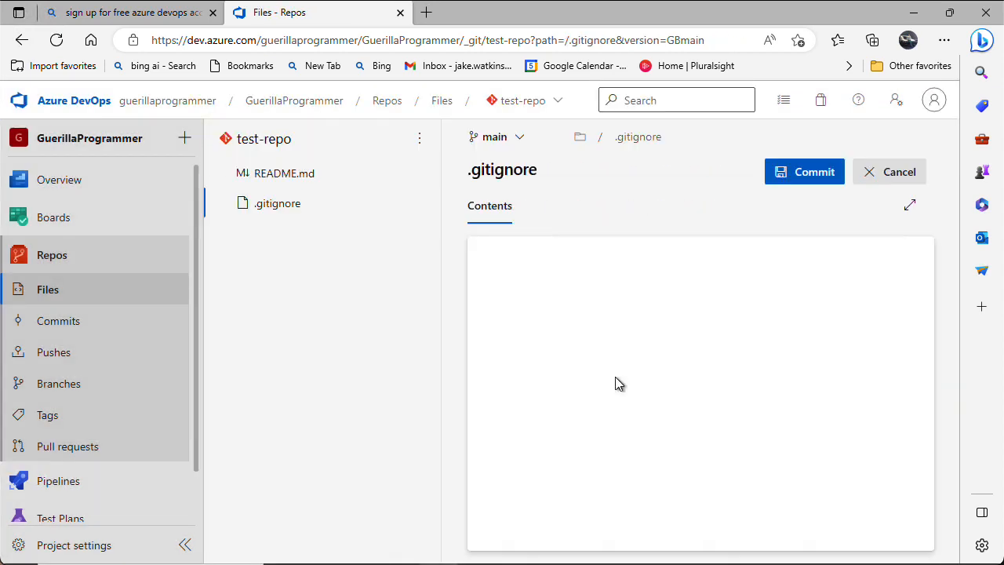
Paste the Visual Studio ignore template into the empty .gitignore file
key("super+Tab")
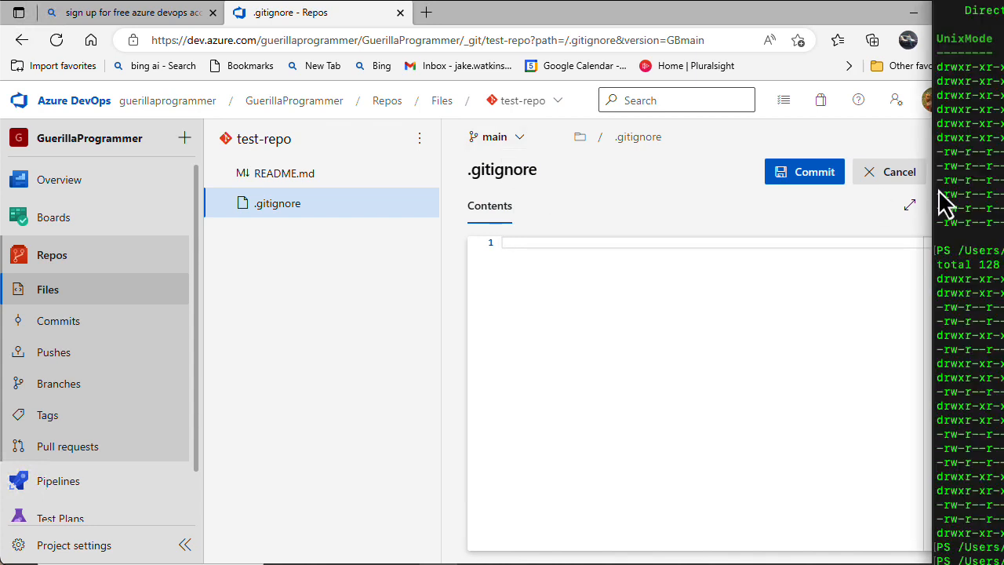
left_click(546, 295)
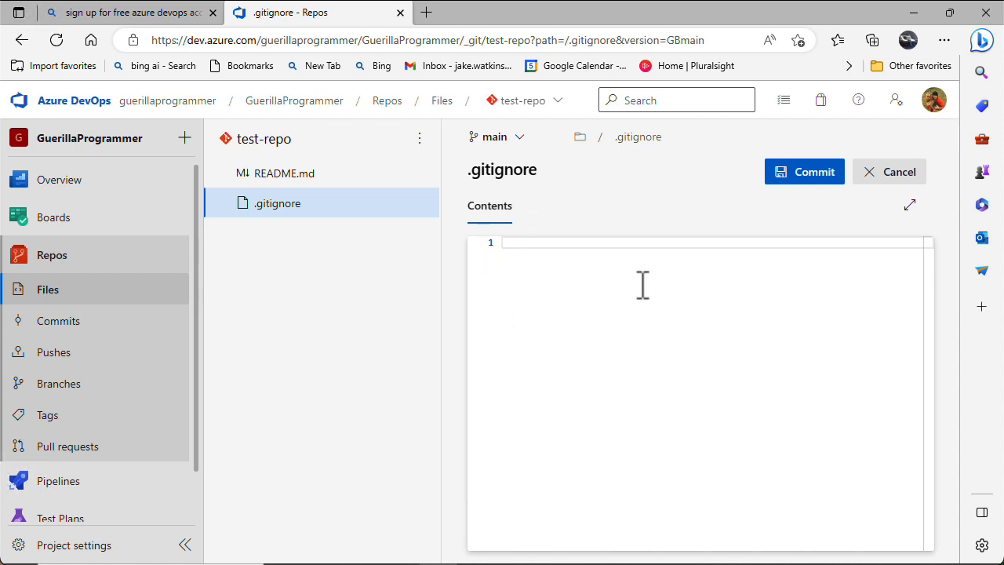
key("ctrl+v")
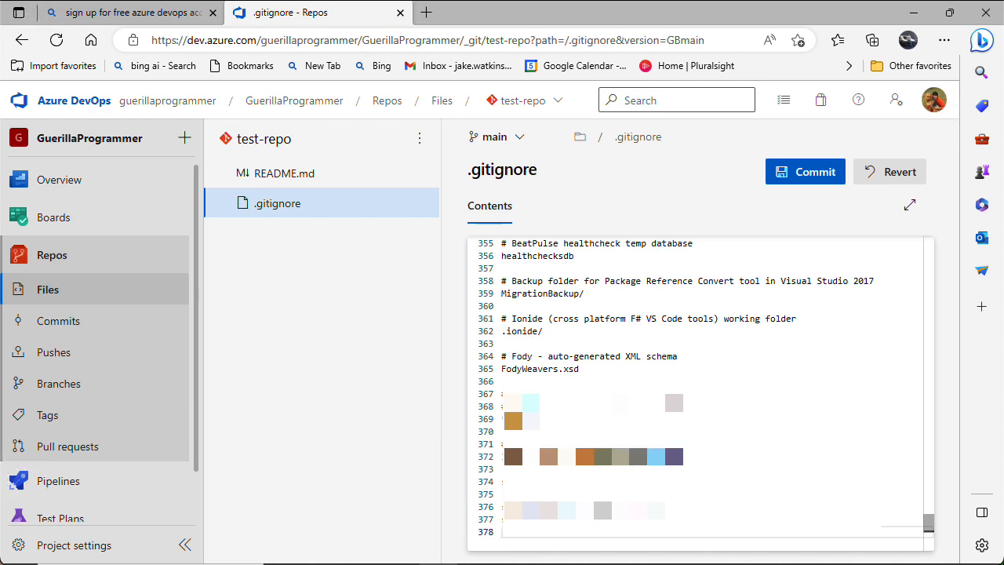
scroll(698, 392, "up", 7)
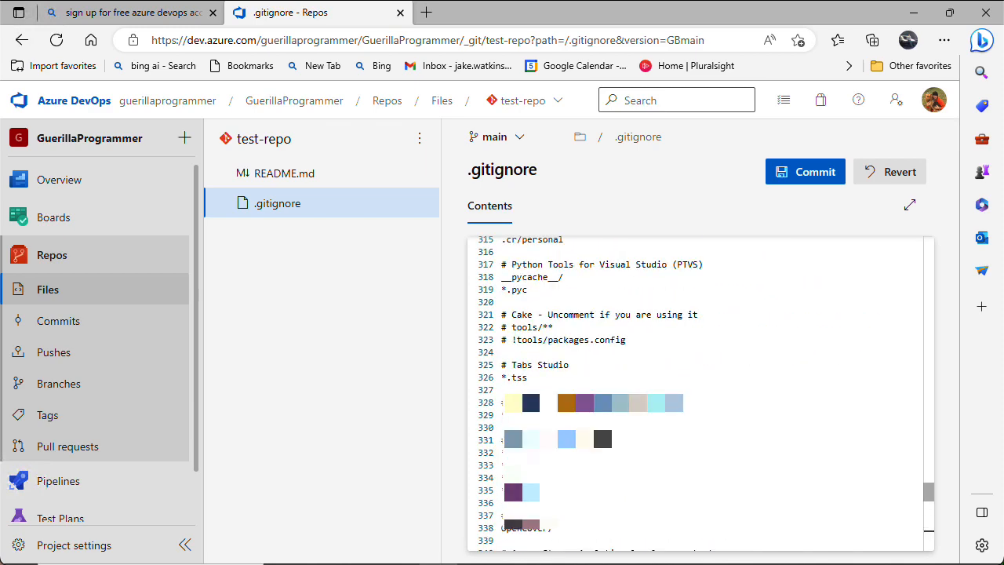
scroll(699, 392, "down", 7)
scroll(699, 392, "down", 1)
Delete the extra trailing lines, keeping backend.tf, and remove the Fody entries
key("shift+Up")
key("shift+Up")
key("shift+Up")
key("shift+Up")
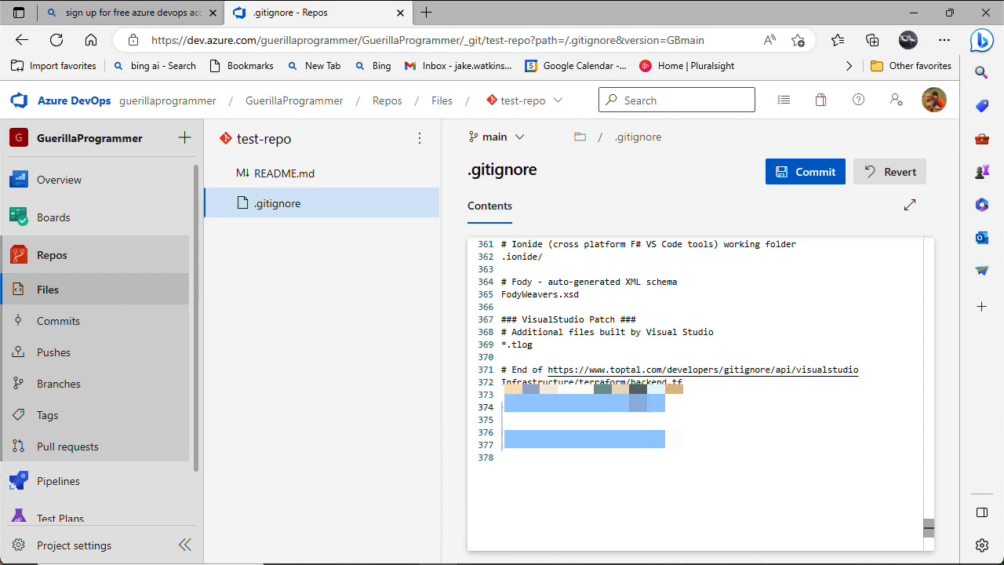
key("shift+Up")
key("shift+Up")
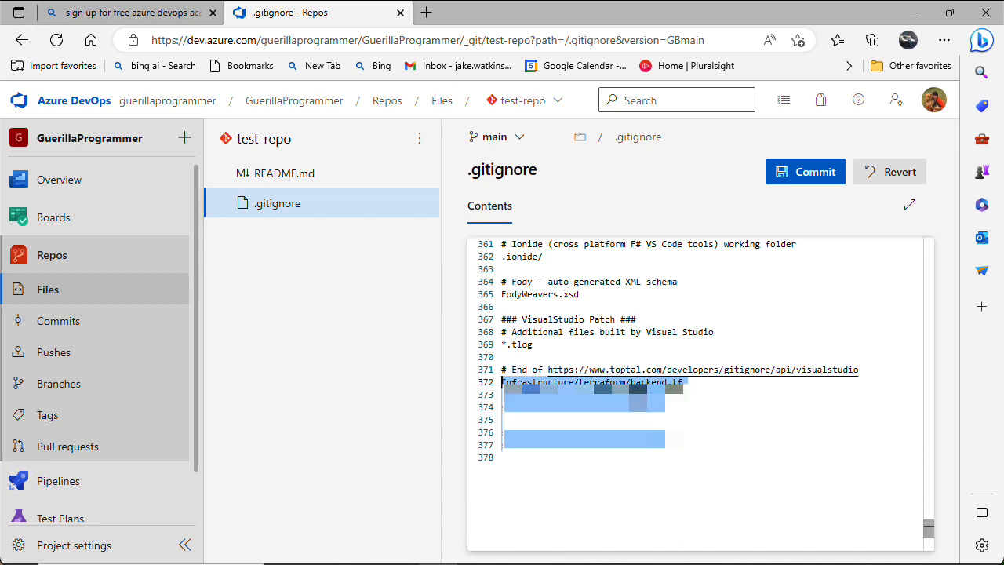
key("shift+Up")
key("shift+Down")
key("BackSpace")
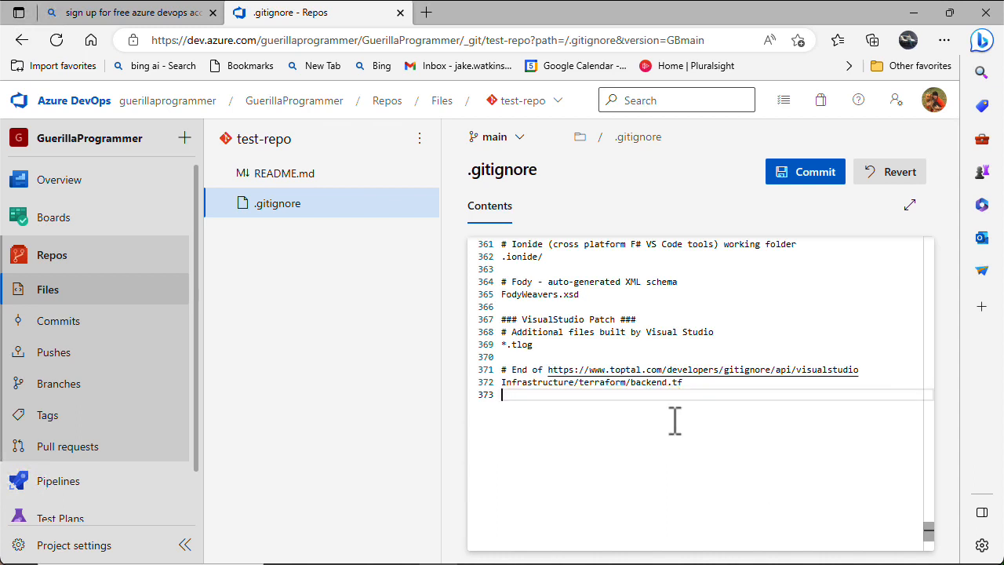
left_click(570, 305)
key("shift+Up")
key("shift+Up")
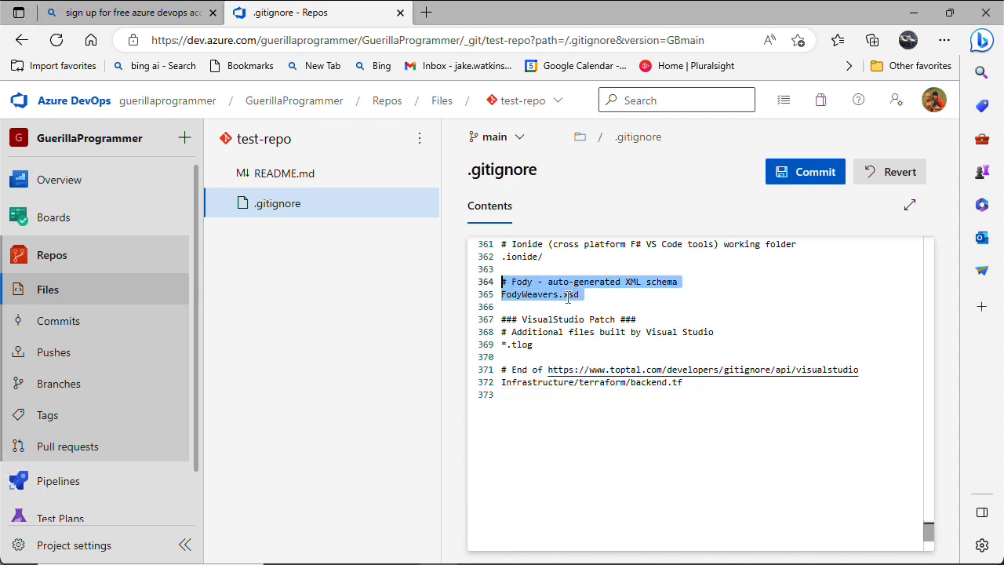
key("BackSpace")
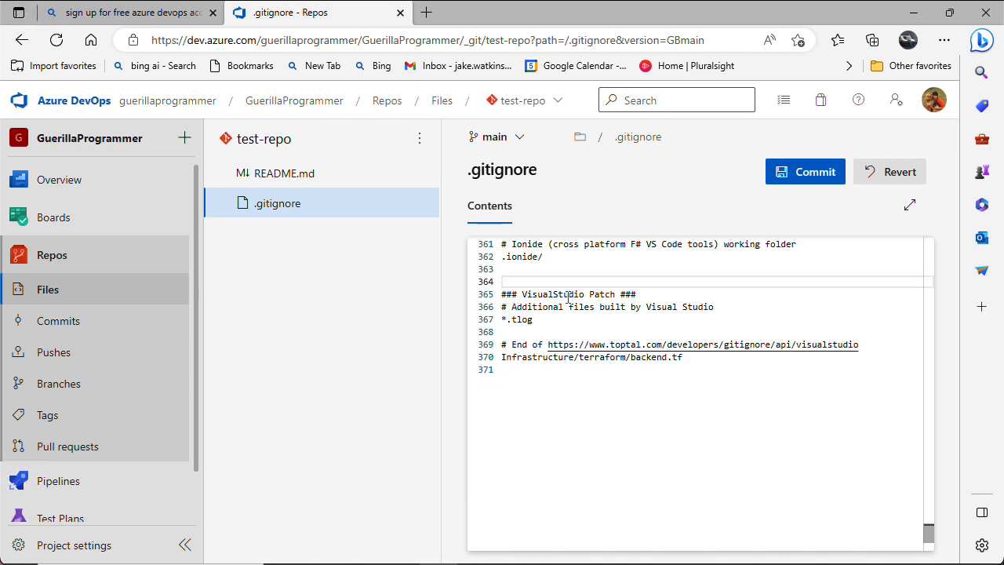
Commit .gitignore to main as "Added .gitignore"
scroll(568, 296, "up", 3)
scroll(568, 296, "up", 10)
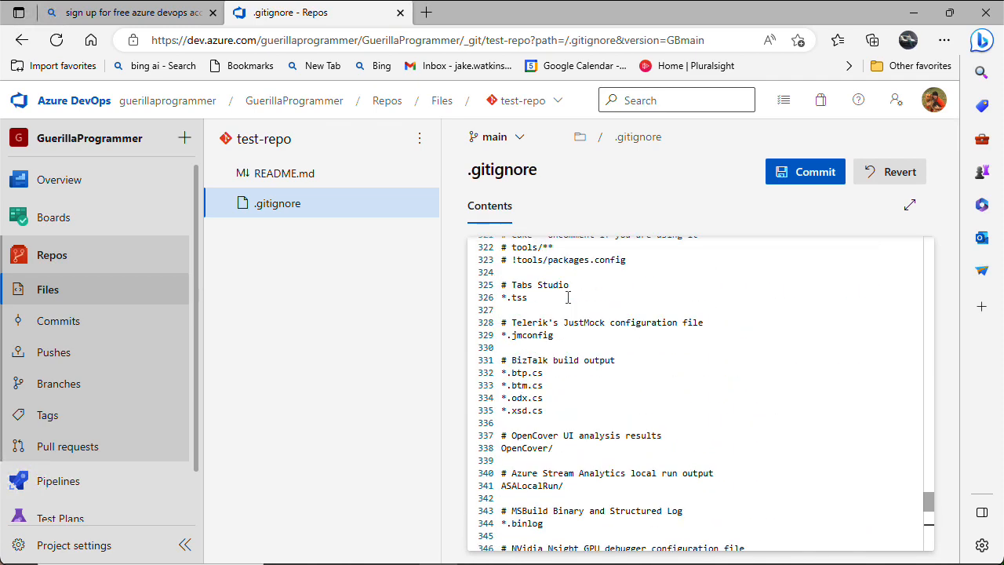
left_click(808, 174)
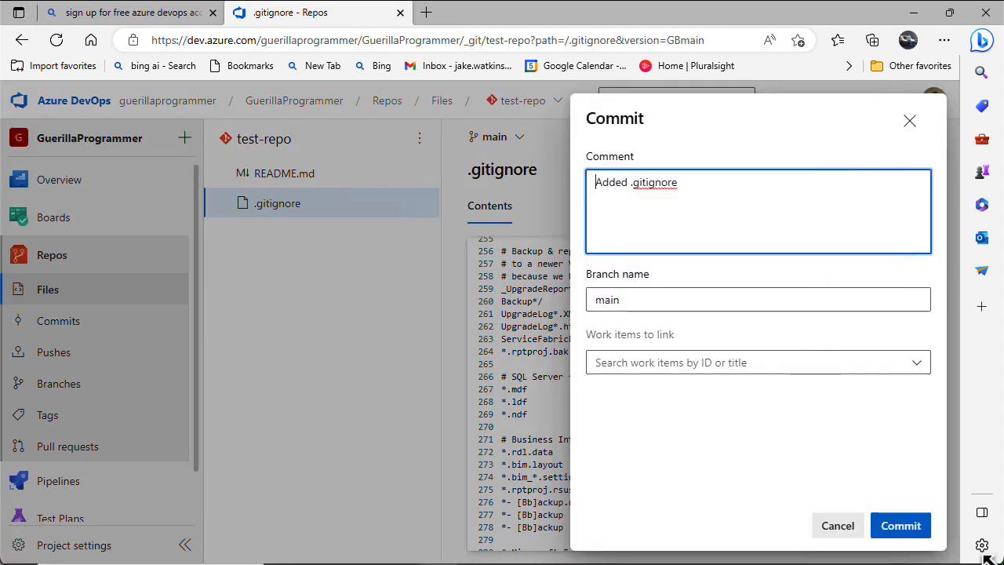
left_click(900, 527)
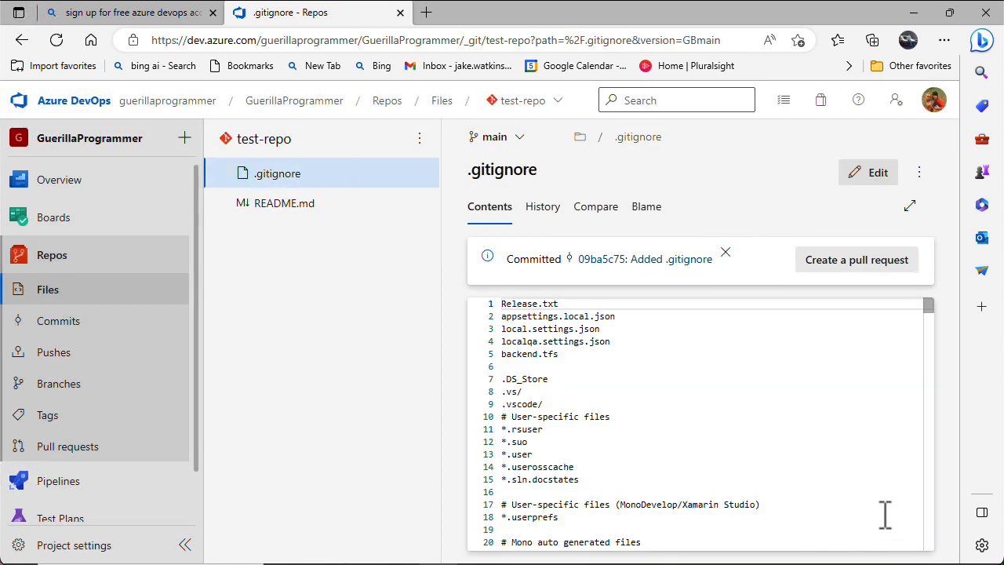
right_click(677, 107)
left_click(213, 280)
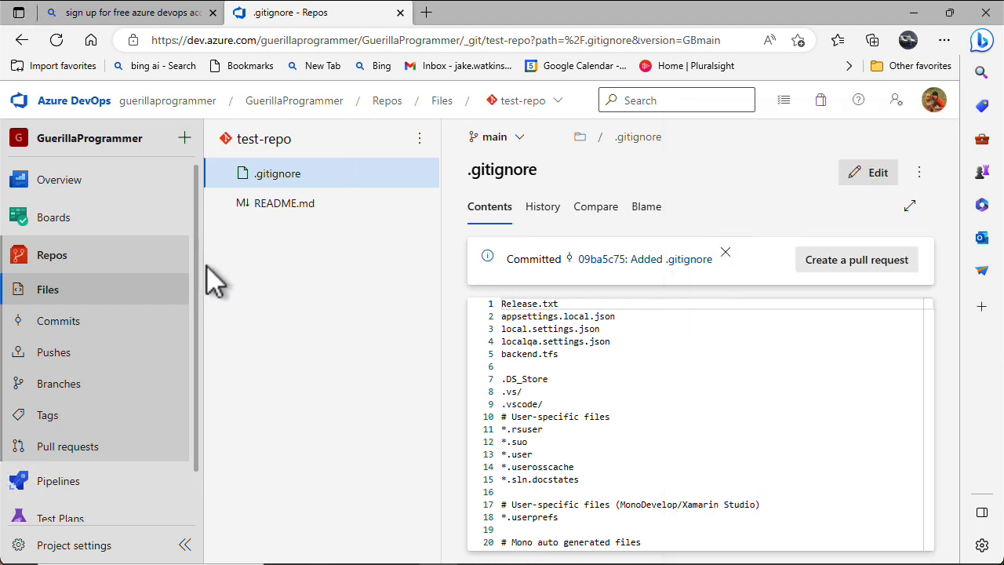
Add a new file named .editorconfig at the test-repo root
left_click(418, 141)
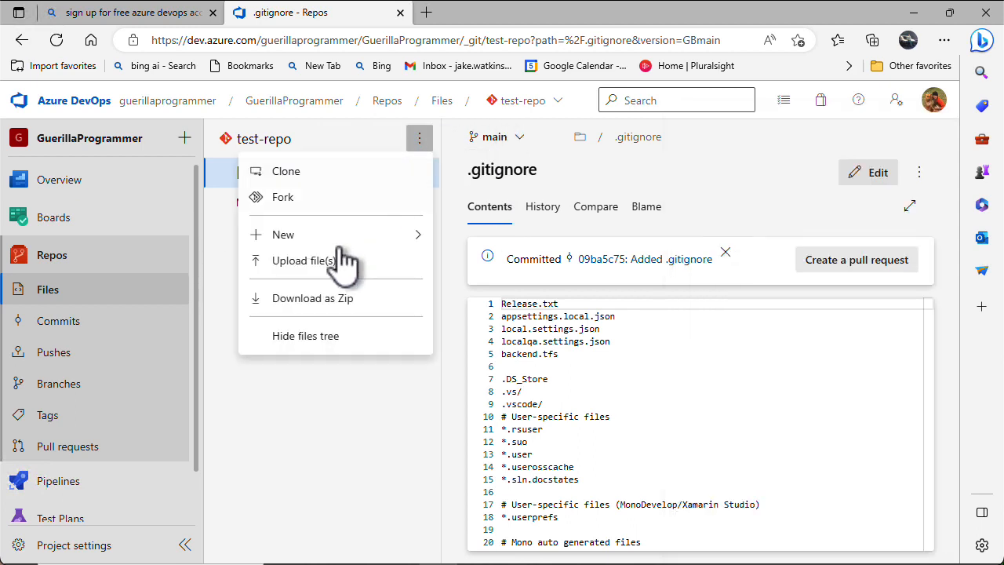
mouse_move(339, 239)
left_click(502, 244)
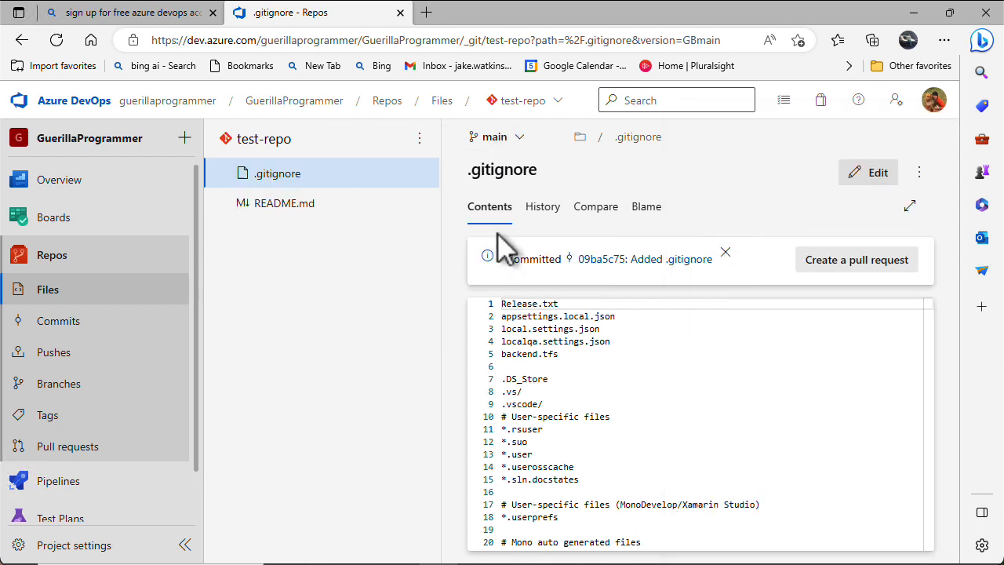
type(".e")
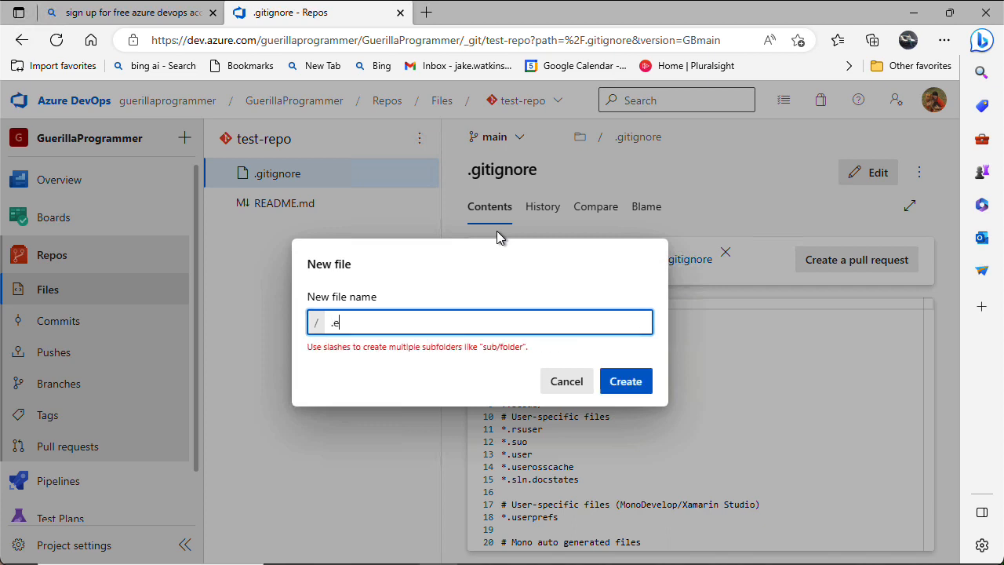
type("ditorconfig")
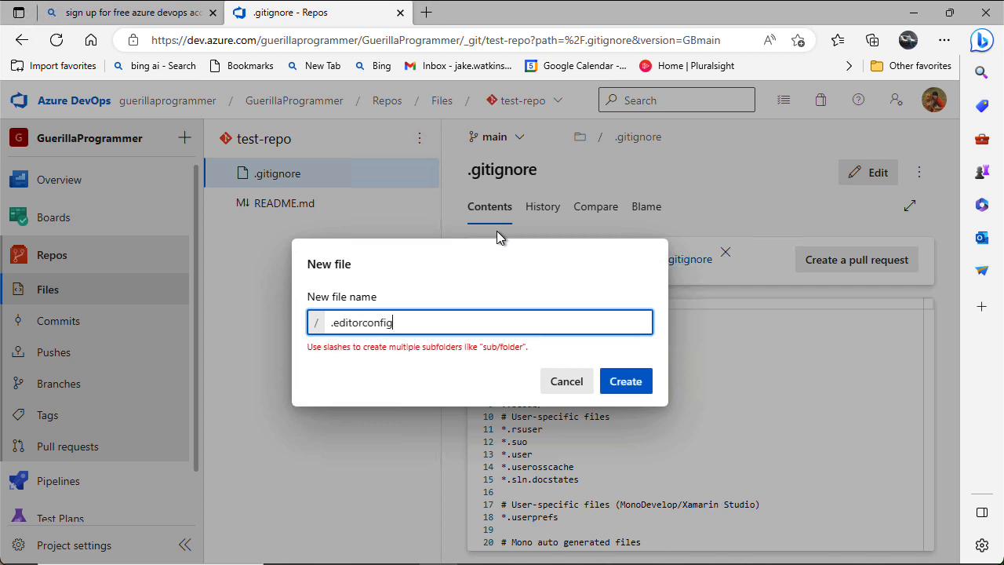
left_click(624, 383)
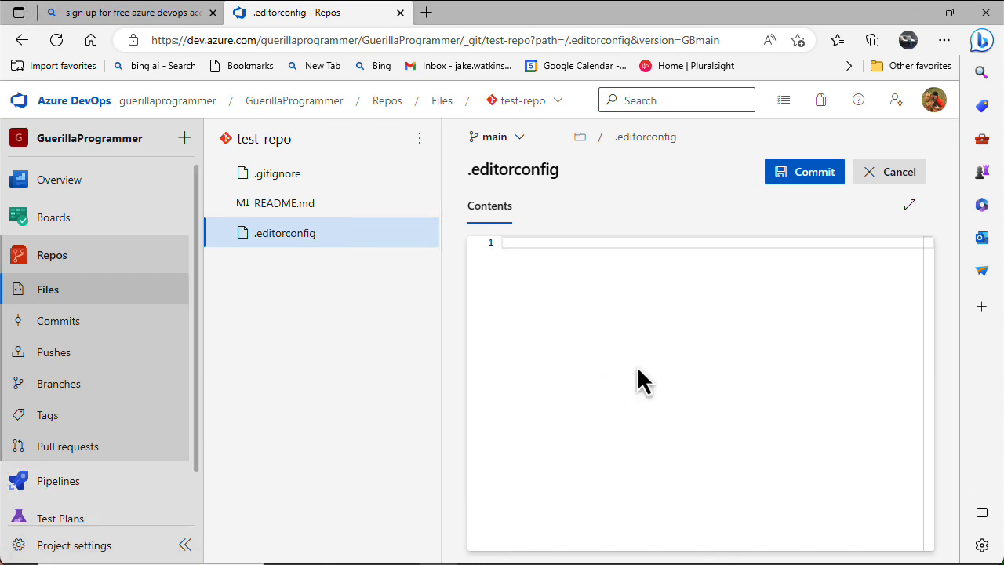
Paste the .NET, C# and VB EditorConfig settings and commit as "Added .editorconfig"
key("ctrl+v")
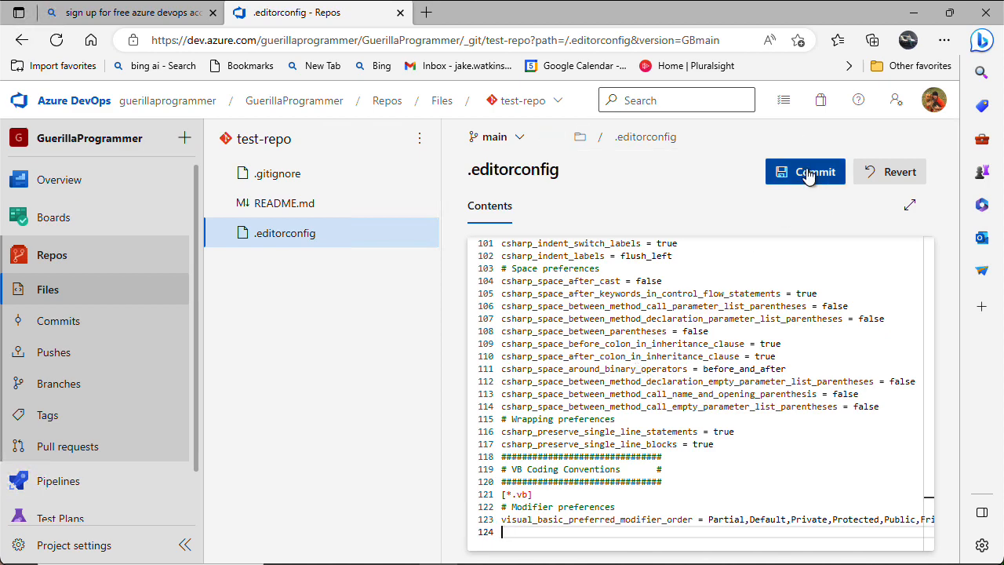
scroll(804, 287, "up", 20)
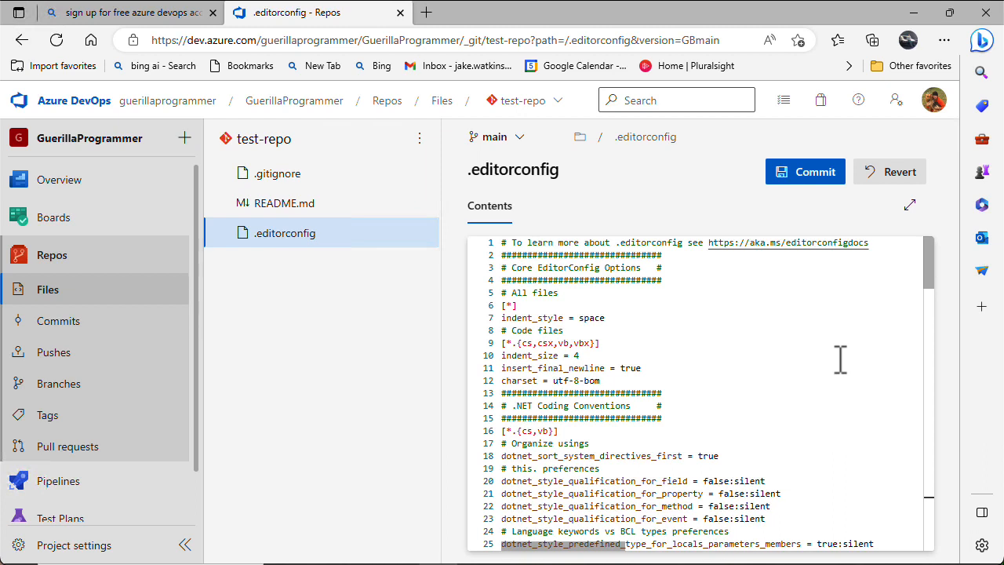
left_click(808, 179)
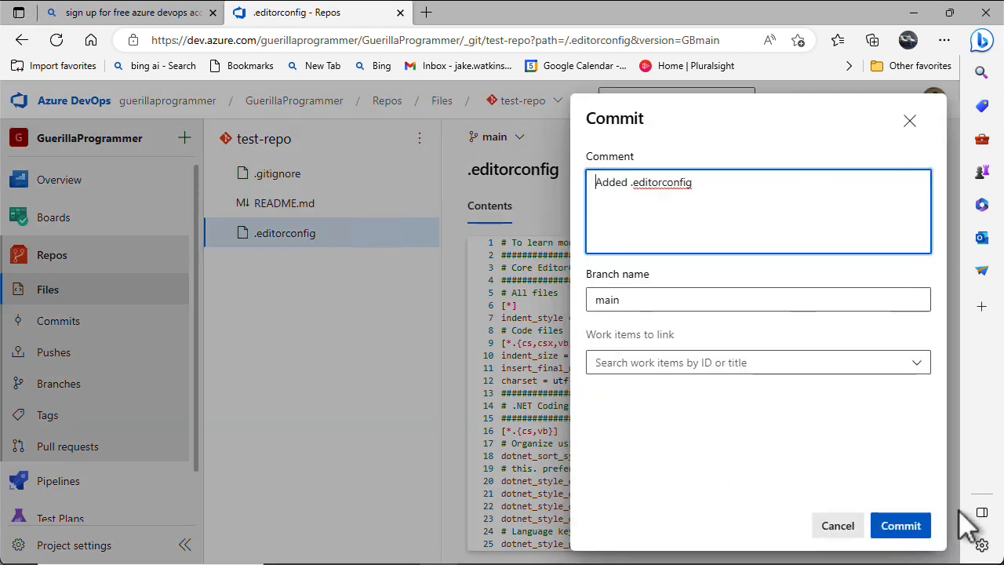
left_click(903, 527)
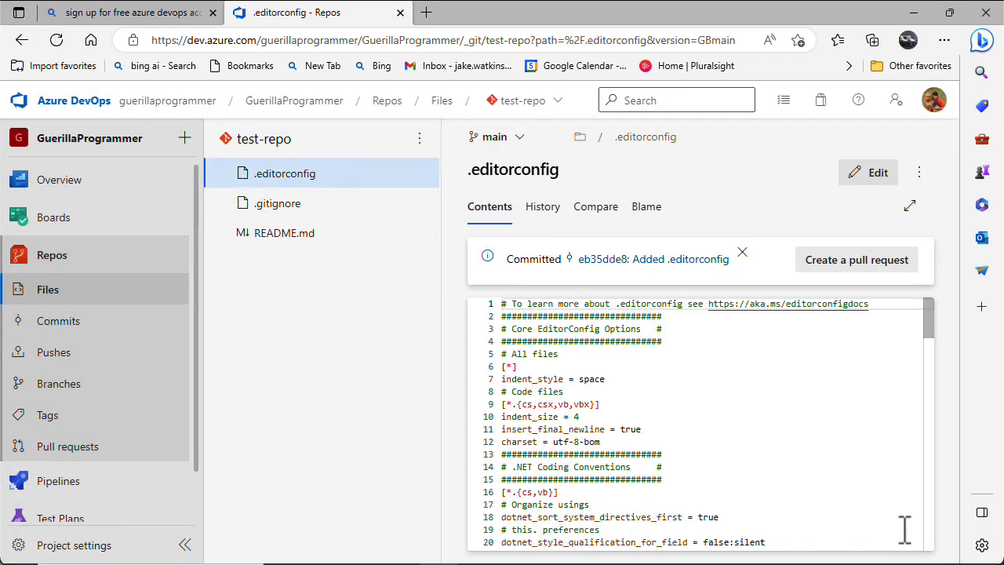
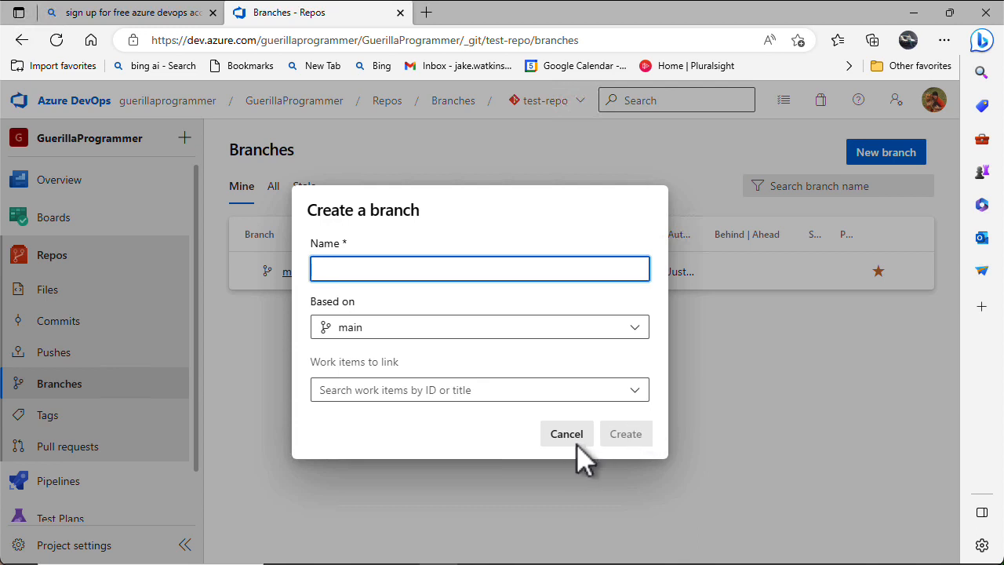
Name the new branch 'develop', fixing the typo, and create it from main
type("deve;p[")
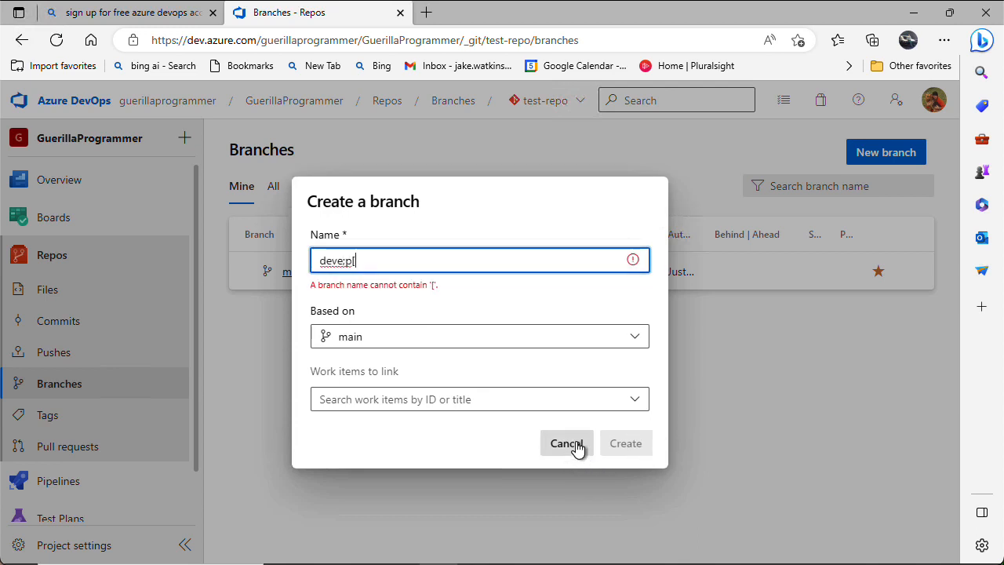
key("BackSpace")
key("BackSpace")
key("BackSpace")
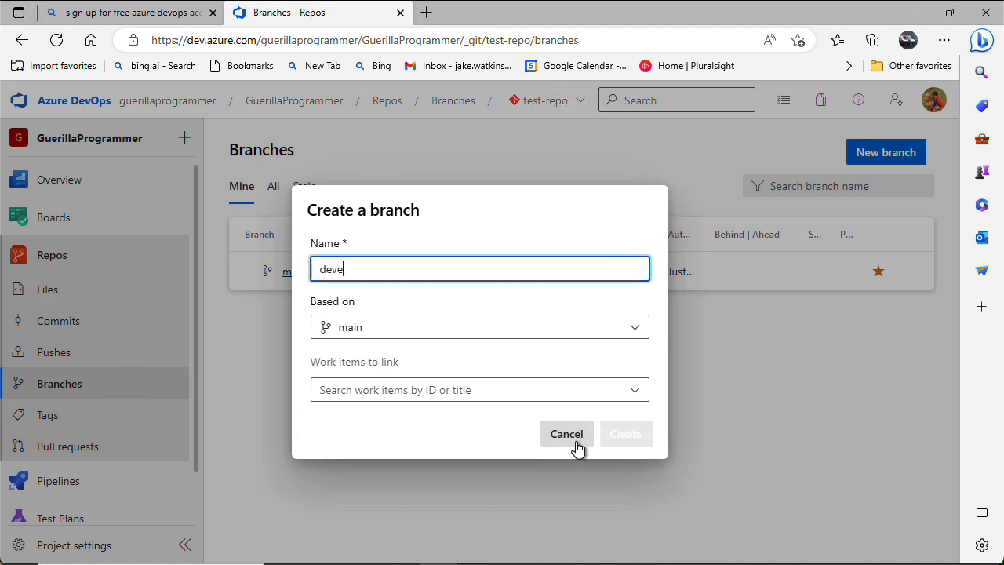
type("lop")
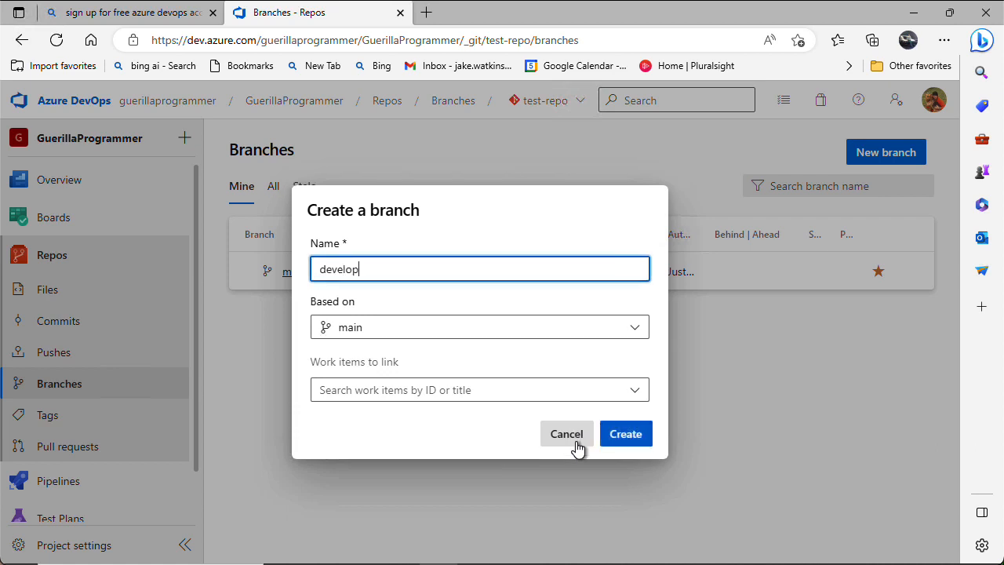
left_click(618, 444)
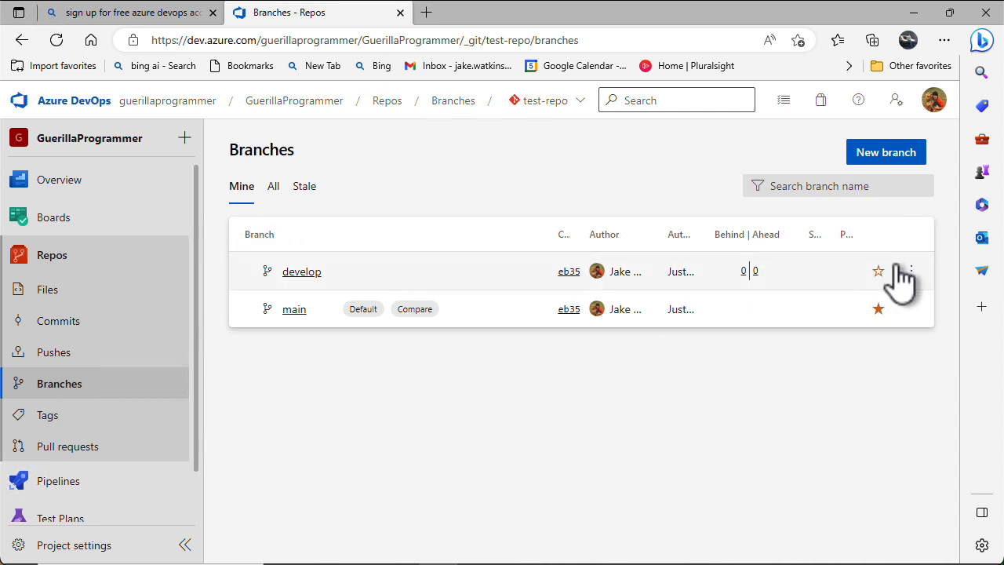
Mark develop as a favourite and set it as test-repo's default branch
left_click(879, 271)
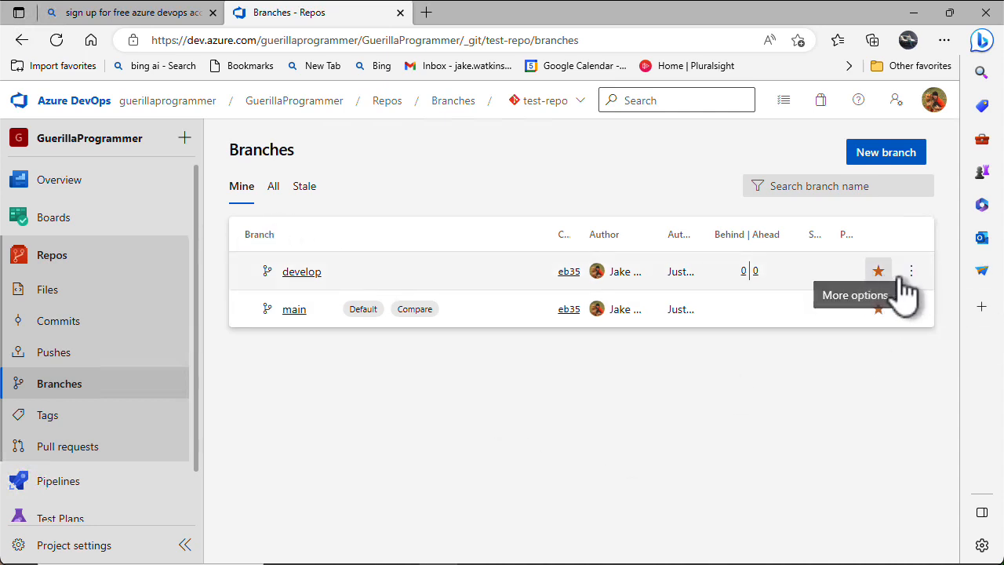
left_click(911, 273)
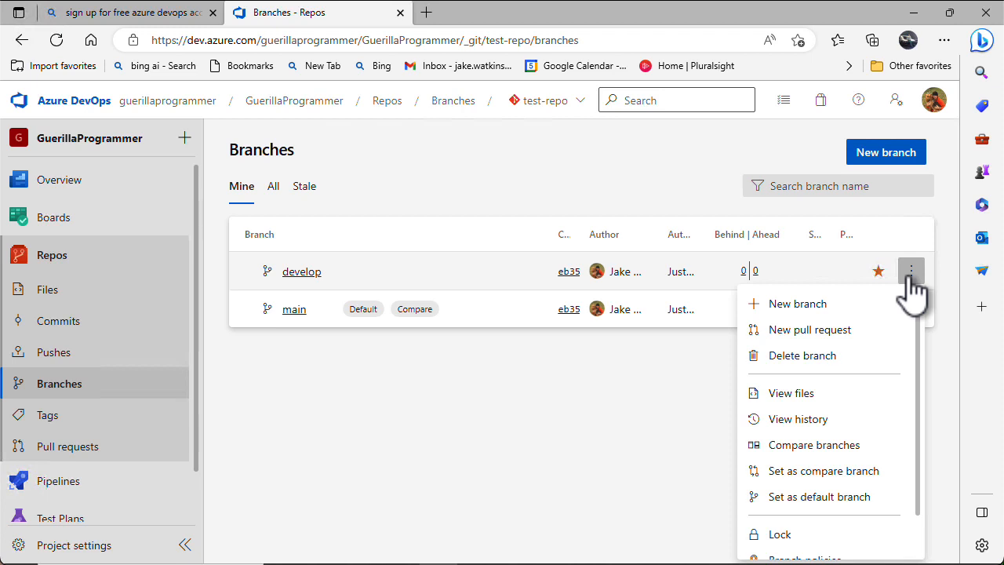
left_click(836, 504)
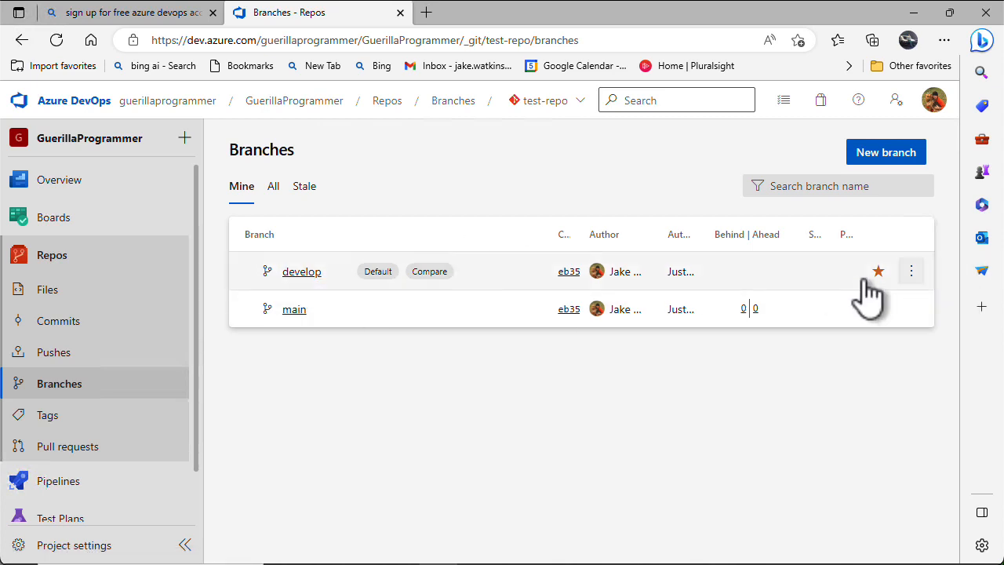
left_click(911, 272)
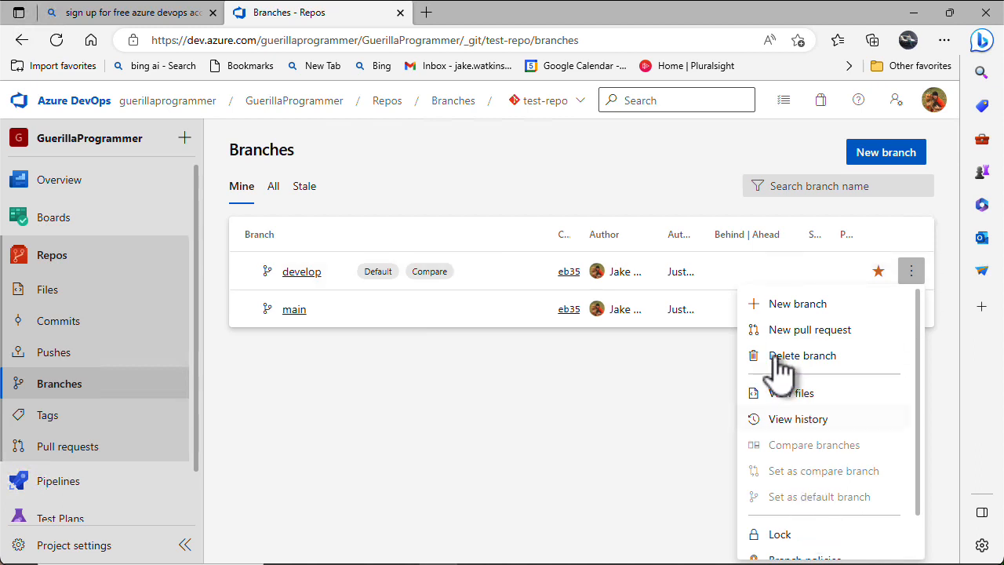
left_click(572, 460)
Open the Branch policies page for the main branch
left_click(911, 309)
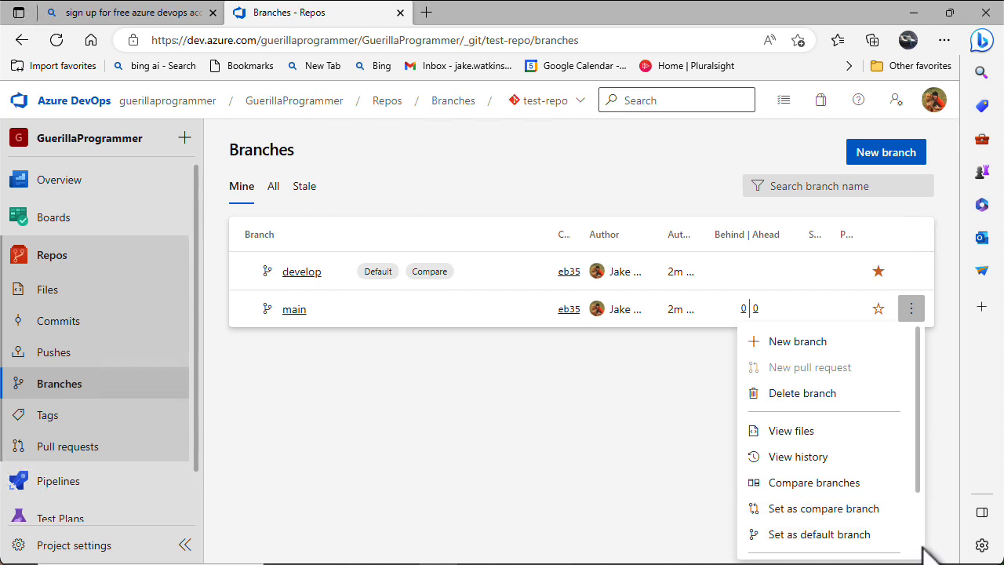
scroll(915, 538, "down", 2)
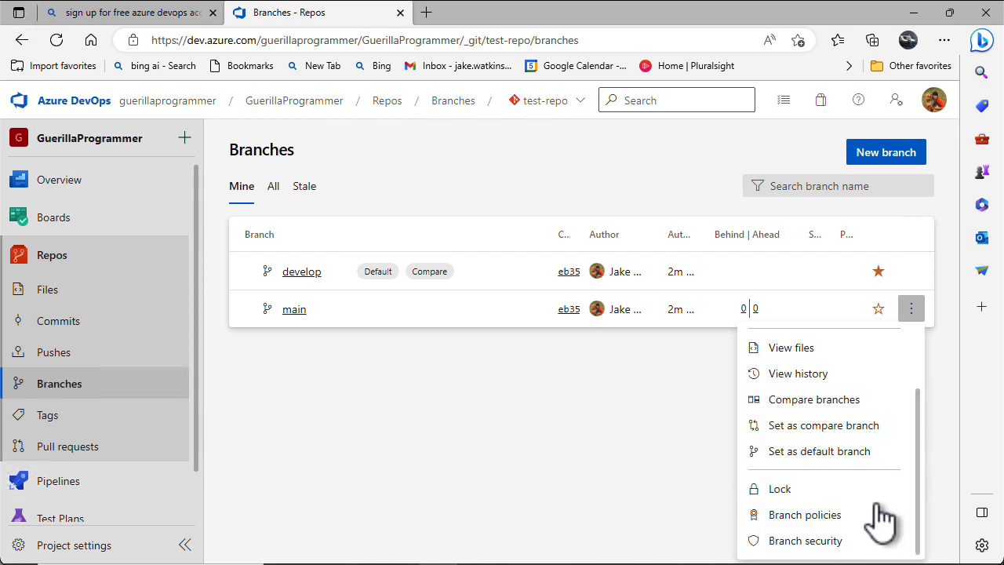
left_click(783, 524)
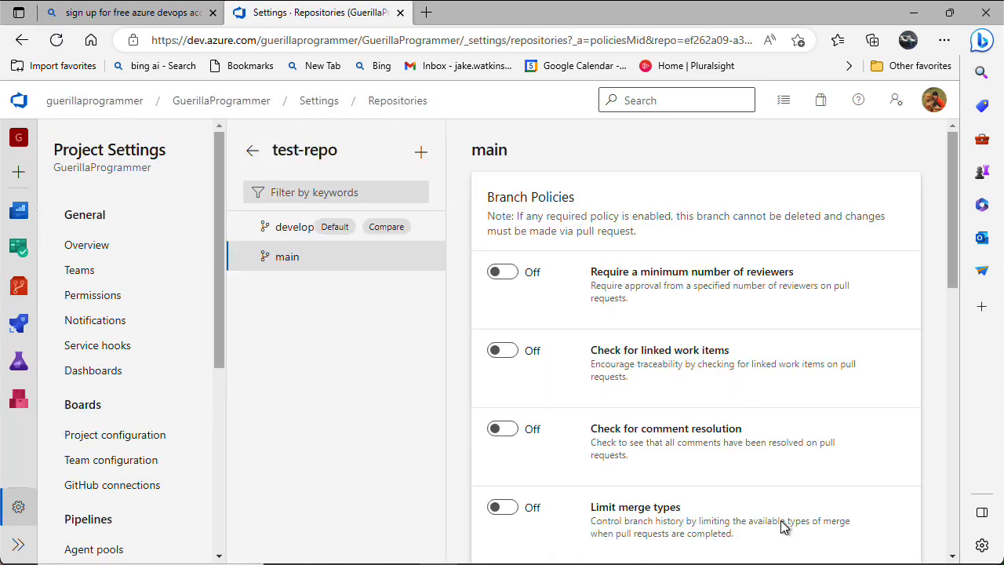
left_click(505, 274)
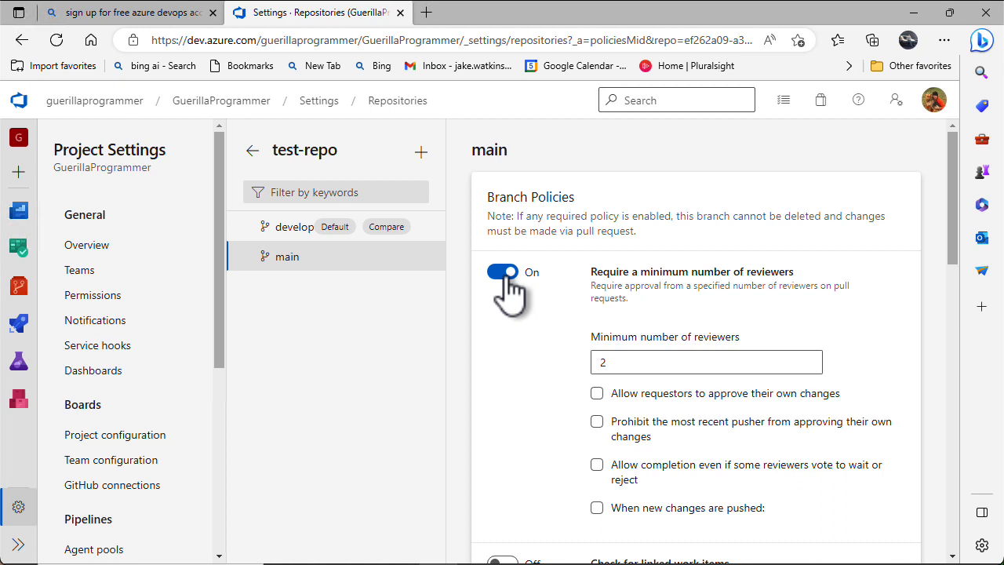
left_click(619, 363)
key("BackSpace")
type("2")
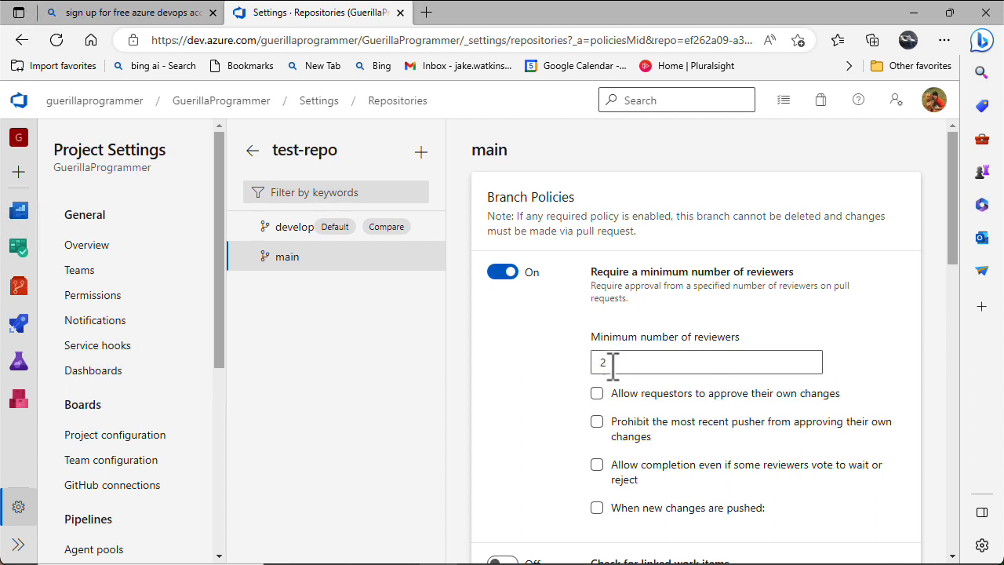
scroll(623, 396, "down", 1)
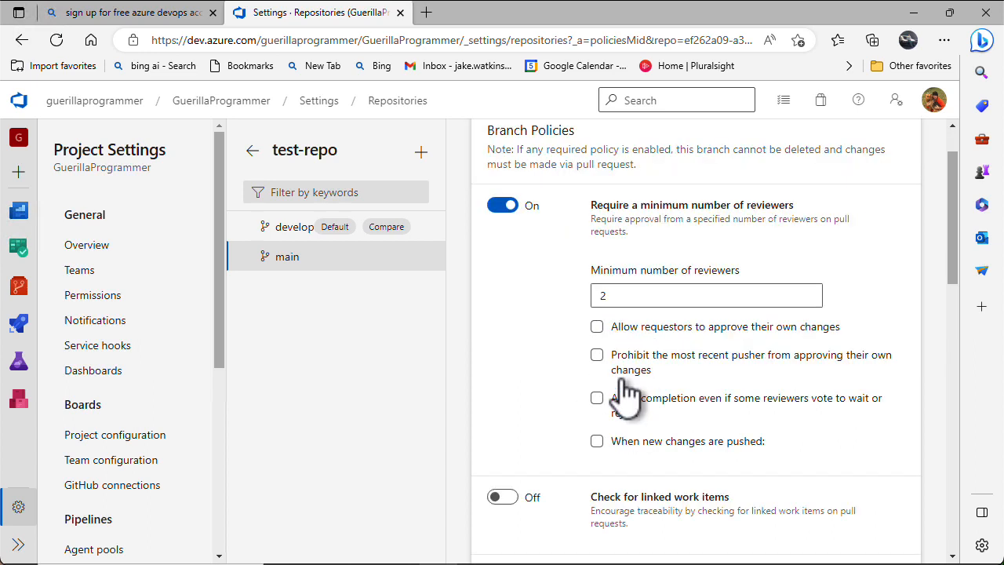
left_click(598, 328)
scroll(597, 361, "down", 2)
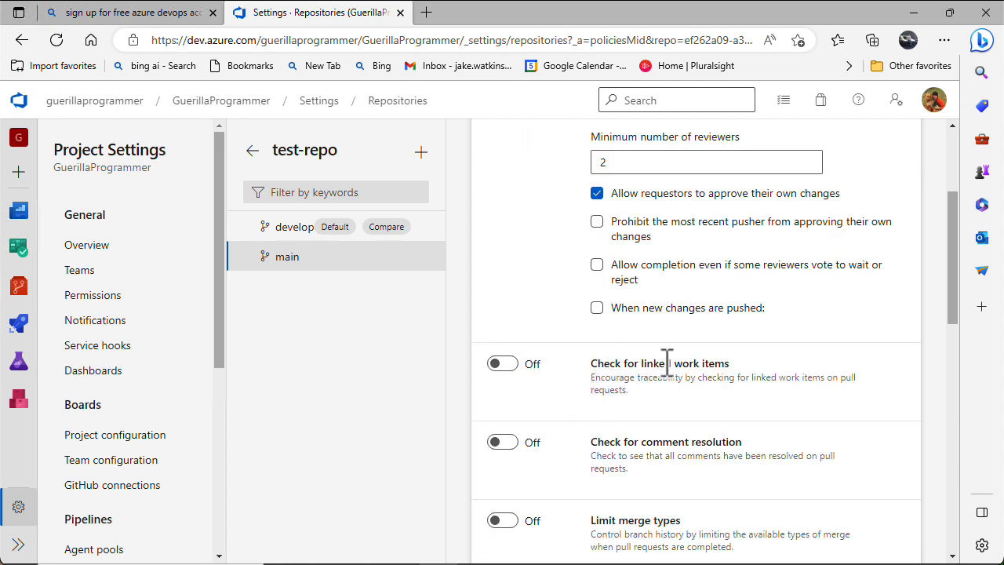
left_click(514, 369)
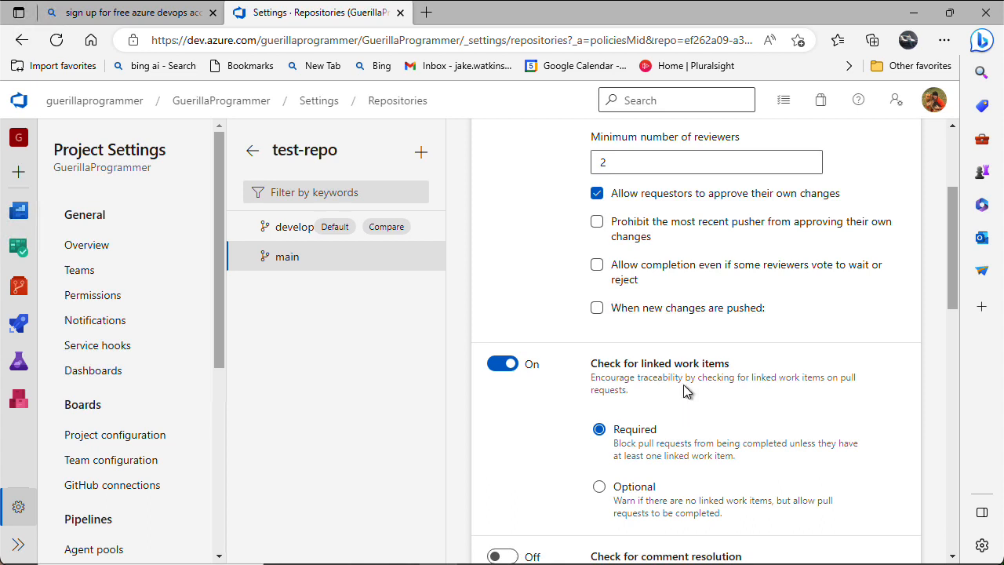
scroll(683, 384, "down", 3)
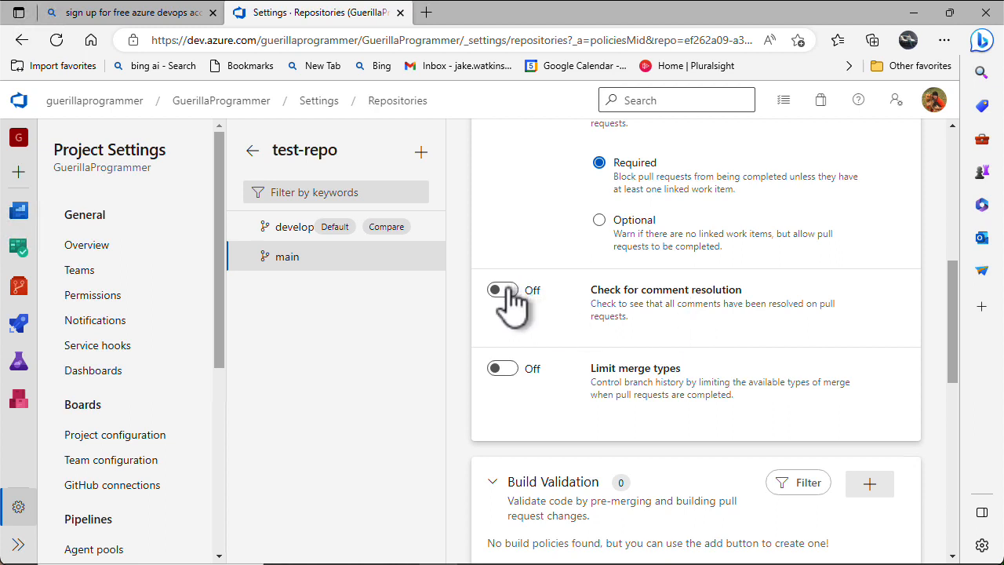
left_click_drag(521, 290, 551, 292)
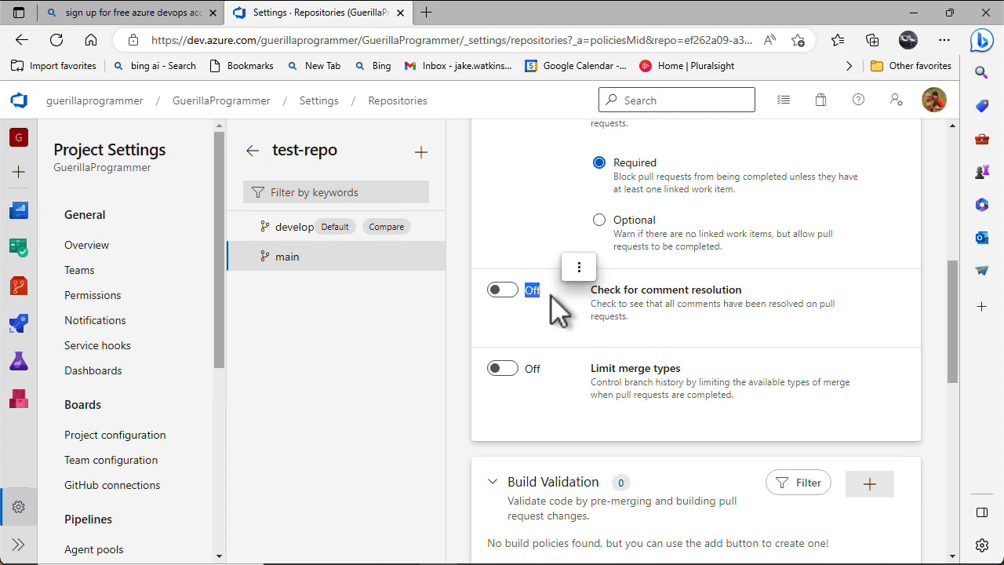
left_click(573, 338)
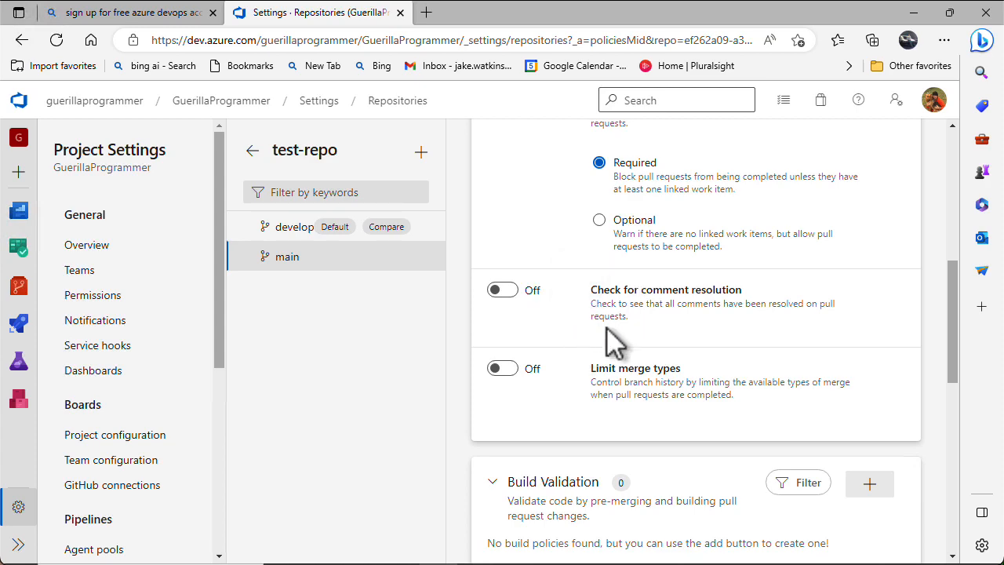
scroll(616, 344, "down", 3)
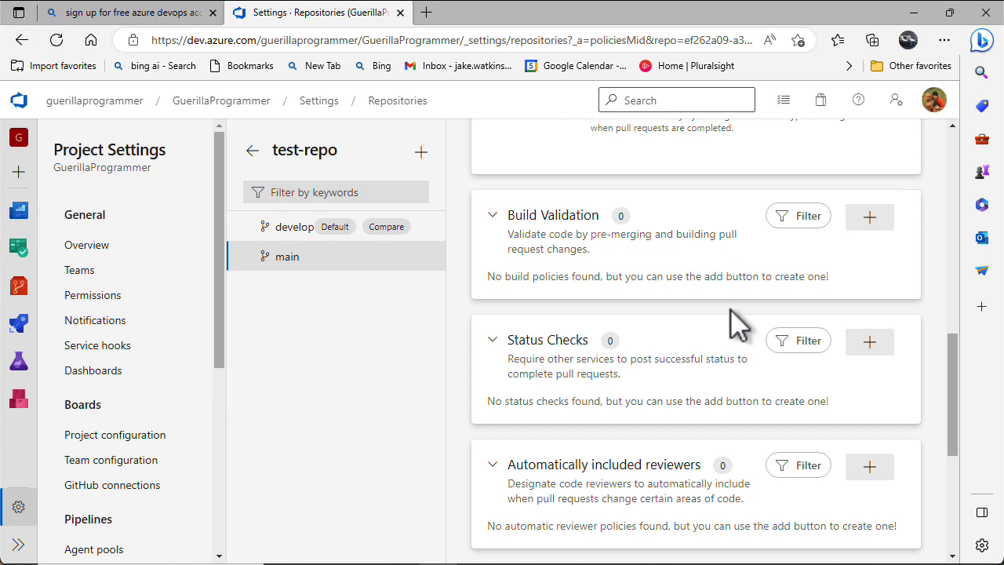
scroll(728, 337, "down", 2)
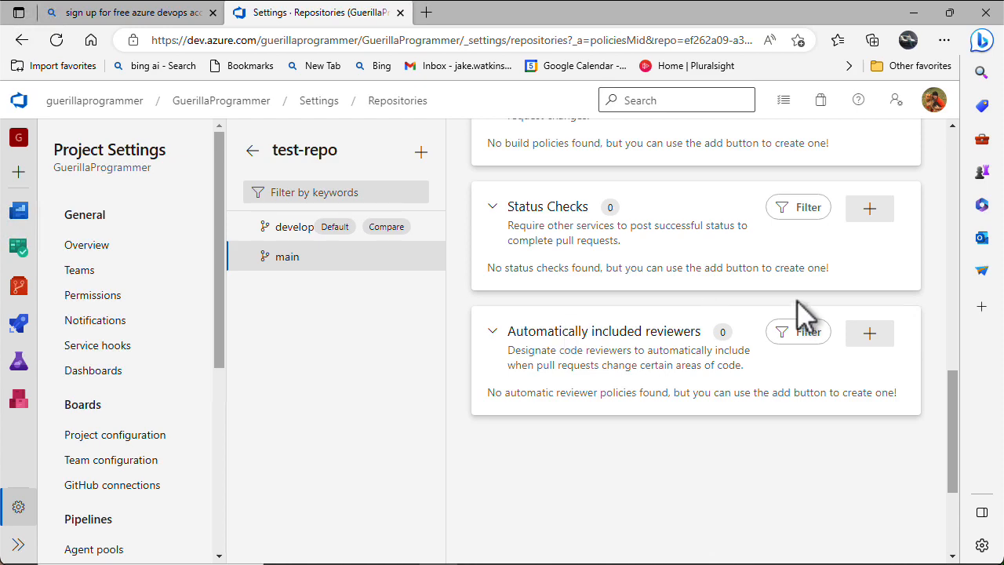
Add your own account as a required automatically included reviewer on main and save the policy
left_click(869, 334)
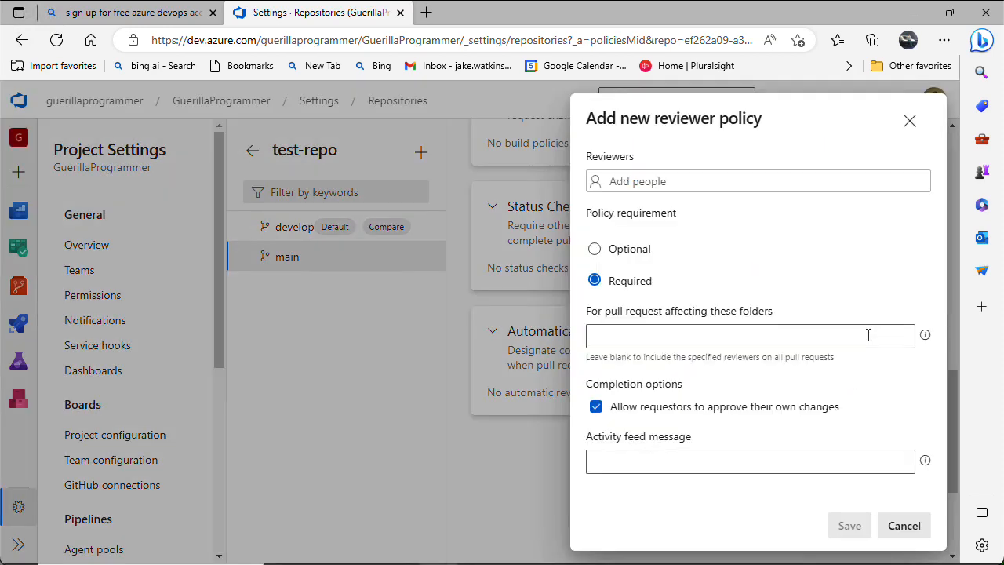
left_click(690, 181)
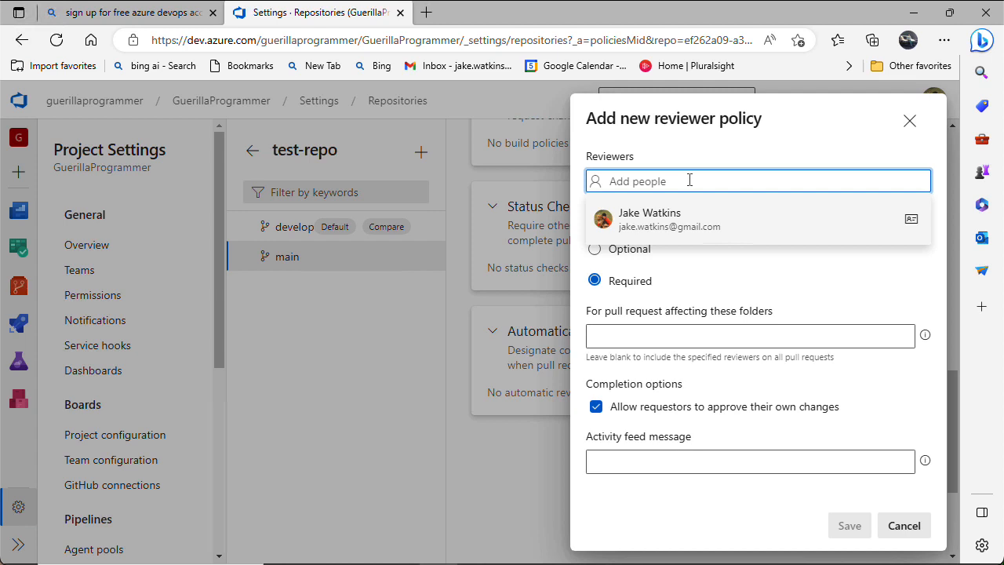
type("j")
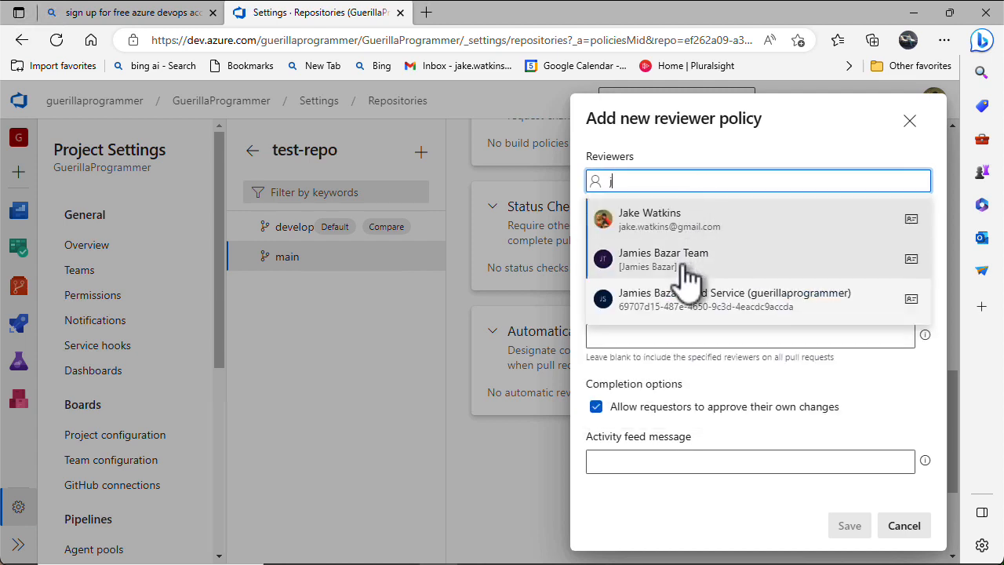
left_click(667, 222)
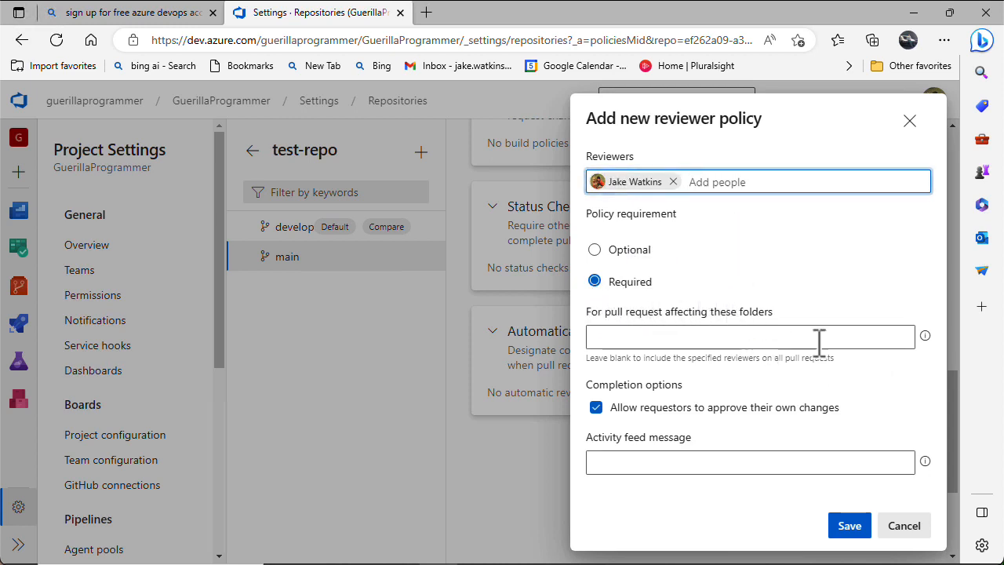
left_click(856, 530)
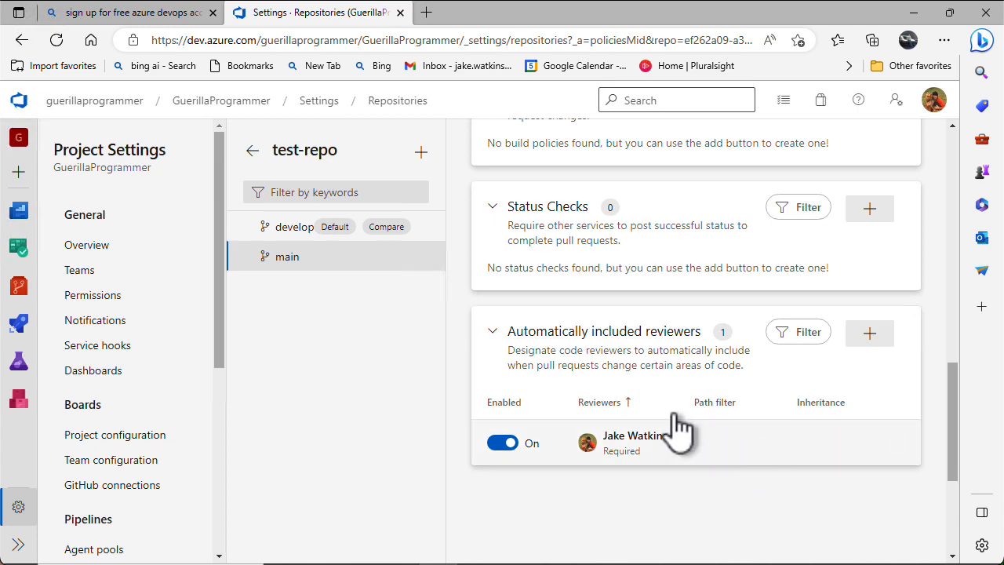
scroll(796, 224, "up", 15)
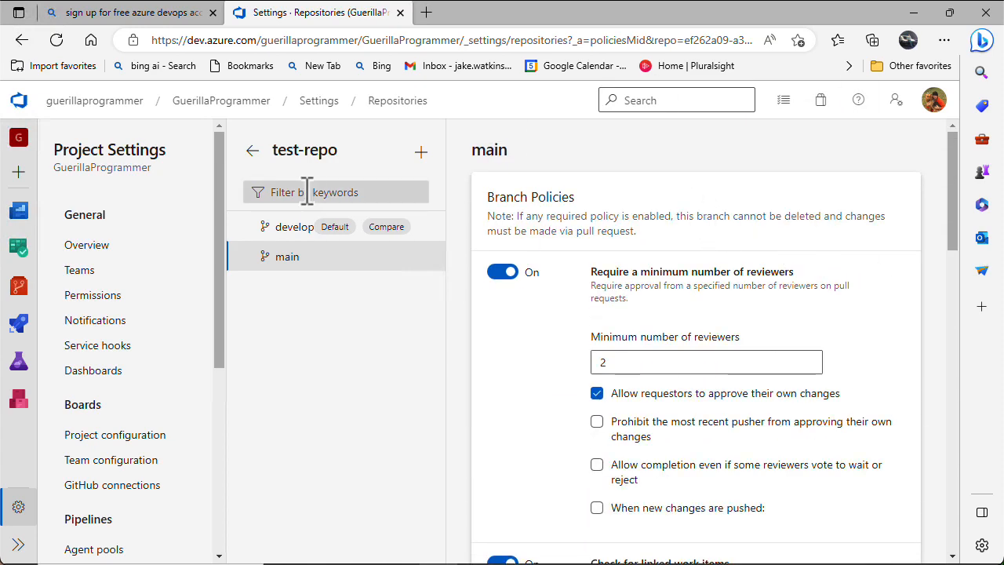
Open Repos > Branches to view develop (default) and policy-protected main
left_click(19, 287)
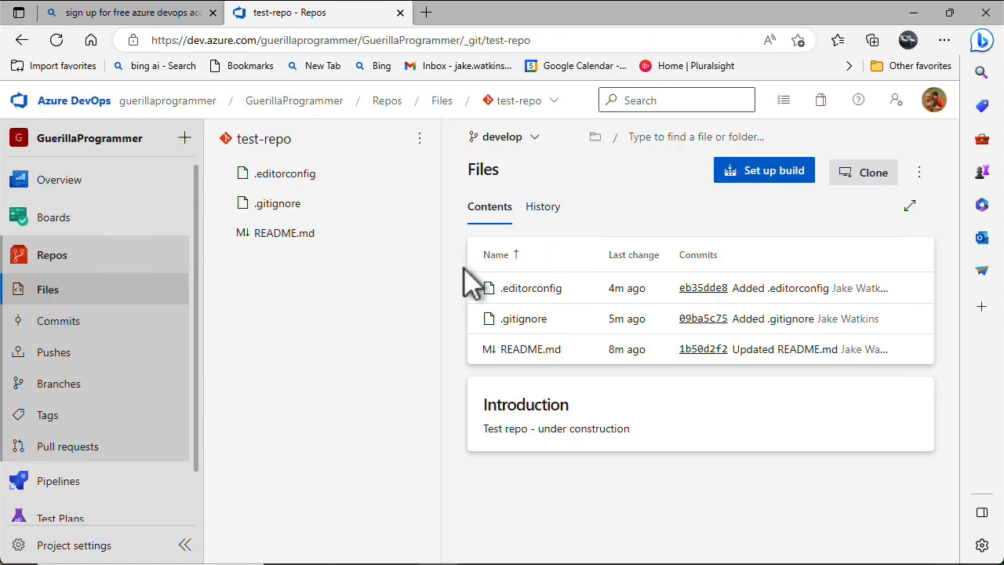
left_click(57, 383)
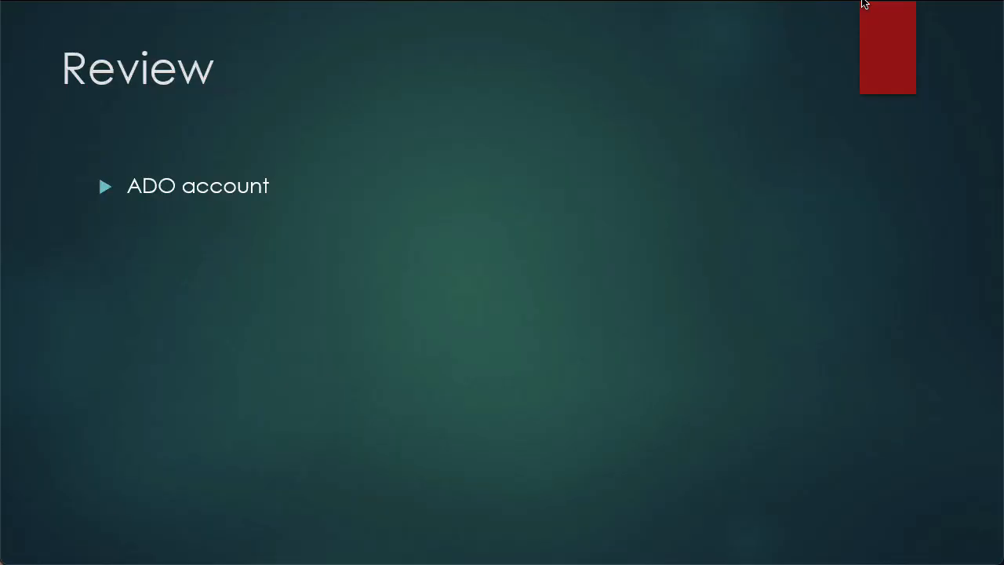
Reveal the 'Created a repo', 'Committed initial files to the repo' and 'Reviewed branching strategies' bullets
key("Right")
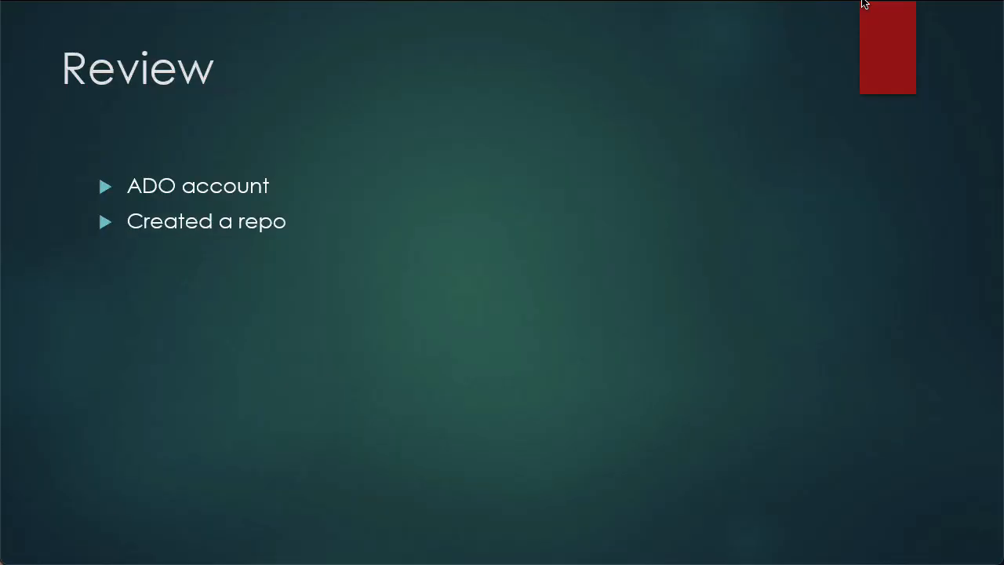
key("Right")
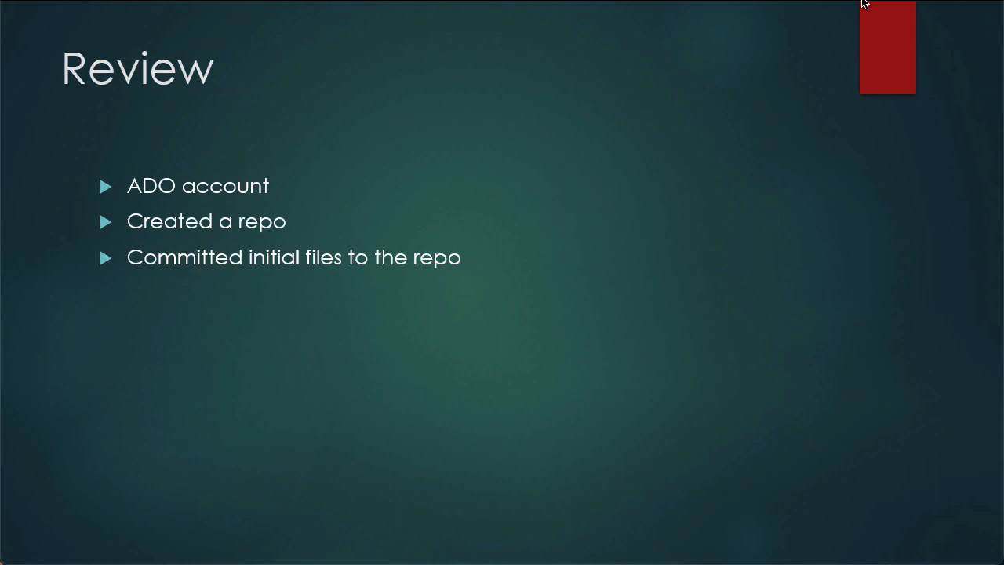
key("Right")
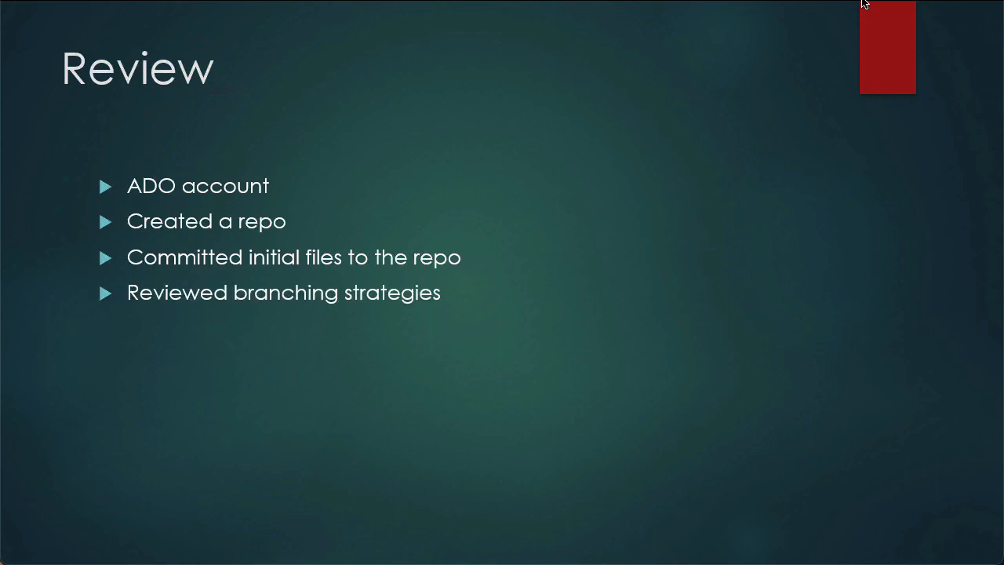